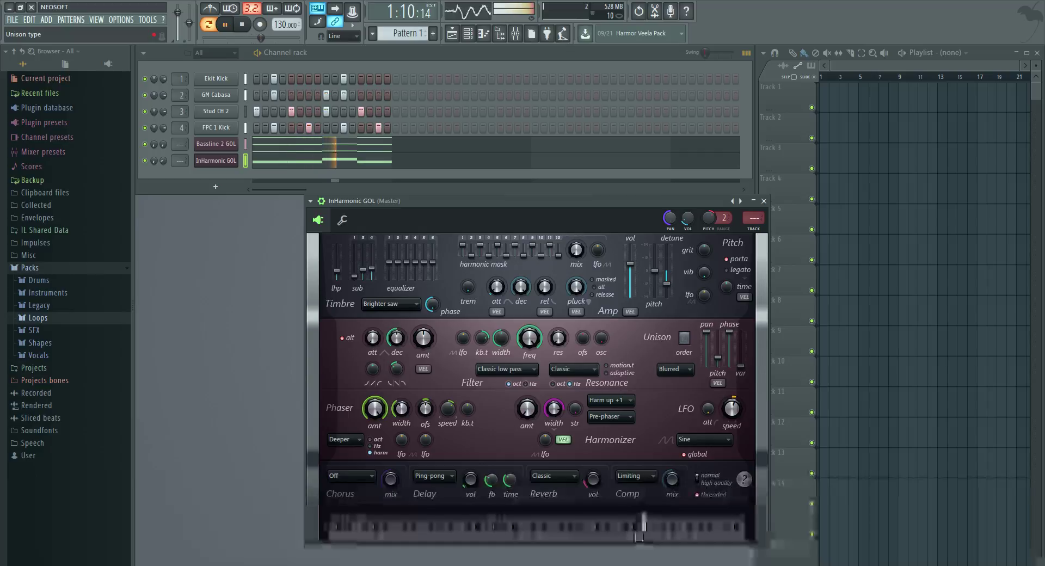
- Try raising the vibrato and pitch LFO amounts of the InHarmonic GOL preset
{"action": "left_click_drag", "start_coordinate": [704, 273], "coordinate": [704, 256]}
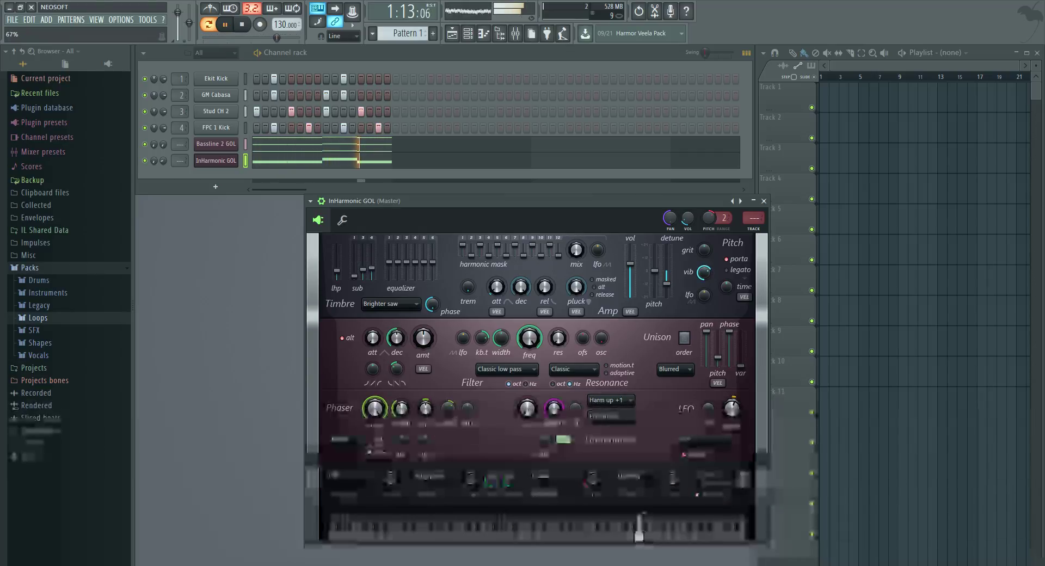
{"action": "left_click_drag", "start_coordinate": [704, 295], "coordinate": [704, 257]}
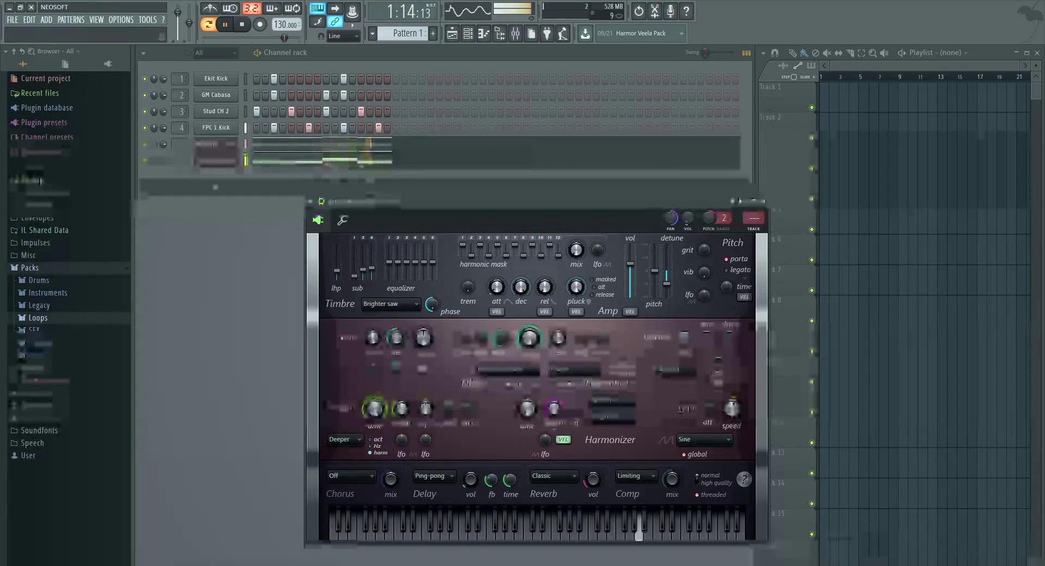
- Advance the synth presets from Little Phatty FG up to Mortal Kombat 2 FG, trying the channel pitch knob and its range
{"action": "left_click", "coordinate": [740, 201]}
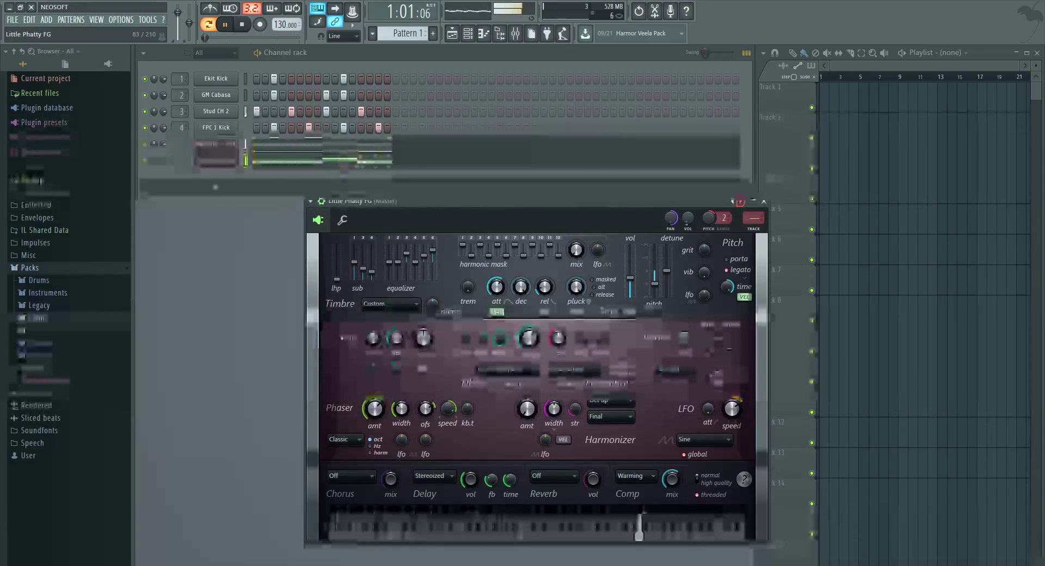
{"action": "left_click", "coordinate": [741, 201]}
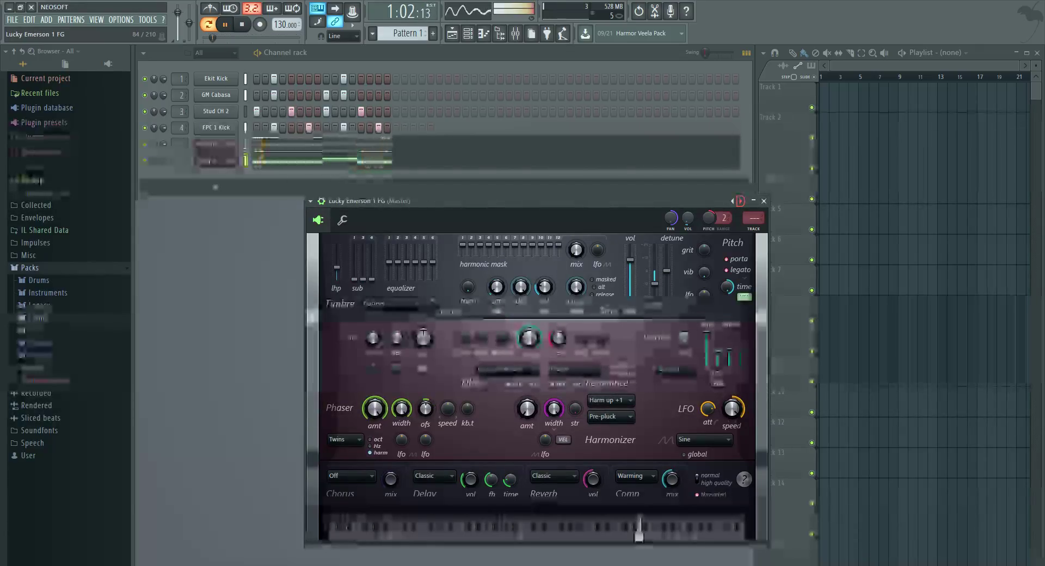
{"action": "left_click", "coordinate": [741, 201]}
{"action": "left_click", "coordinate": [740, 202]}
{"action": "left_click", "coordinate": [740, 201]}
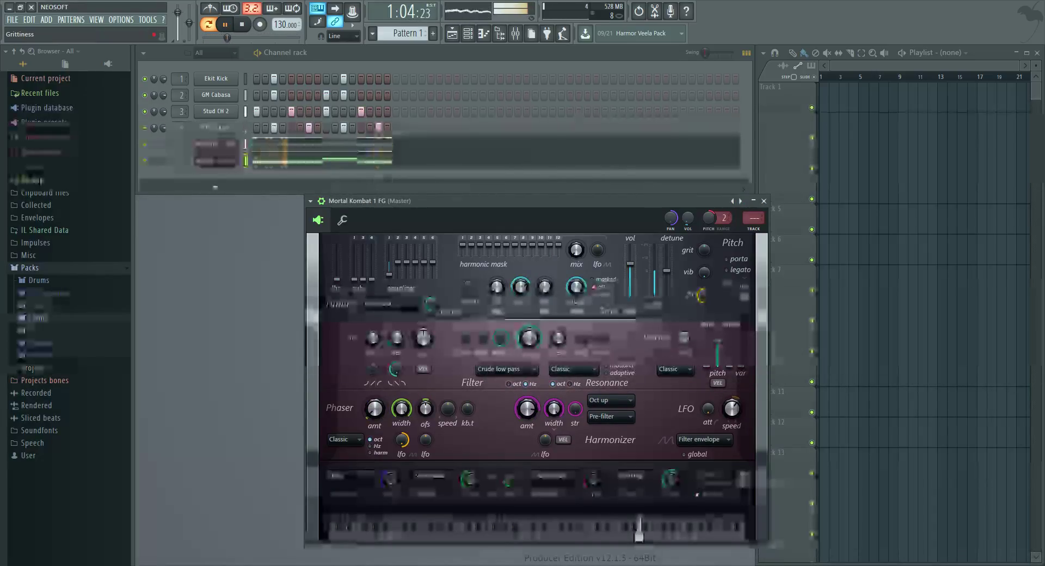
{"action": "left_click_drag", "start_coordinate": [709, 218], "coordinate": [709, 207]}
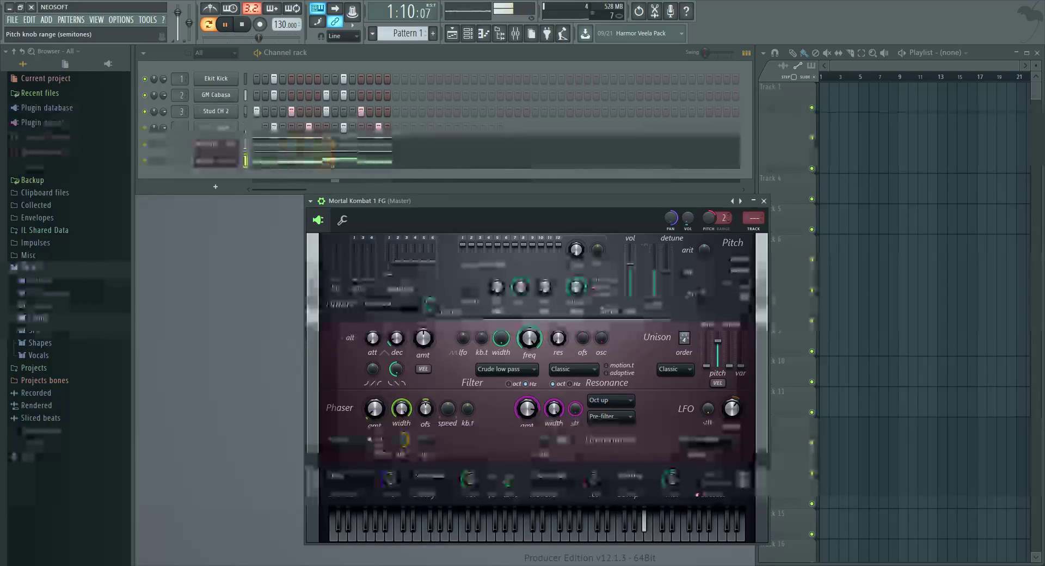
{"action": "left_click", "coordinate": [740, 201]}
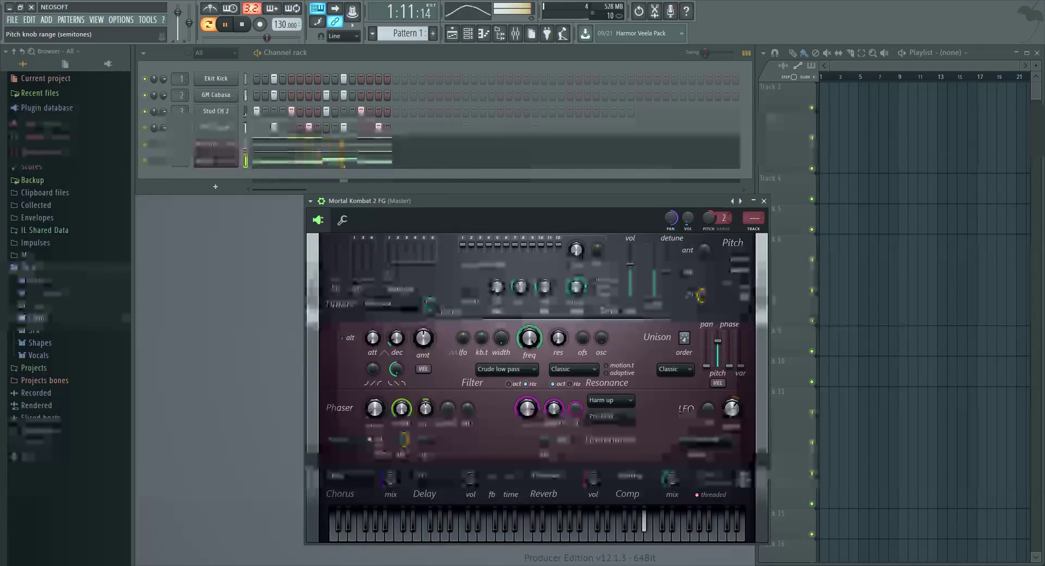
{"action": "scroll", "coordinate": [724, 217], "scroll_direction": "up", "scroll_amount": 1}
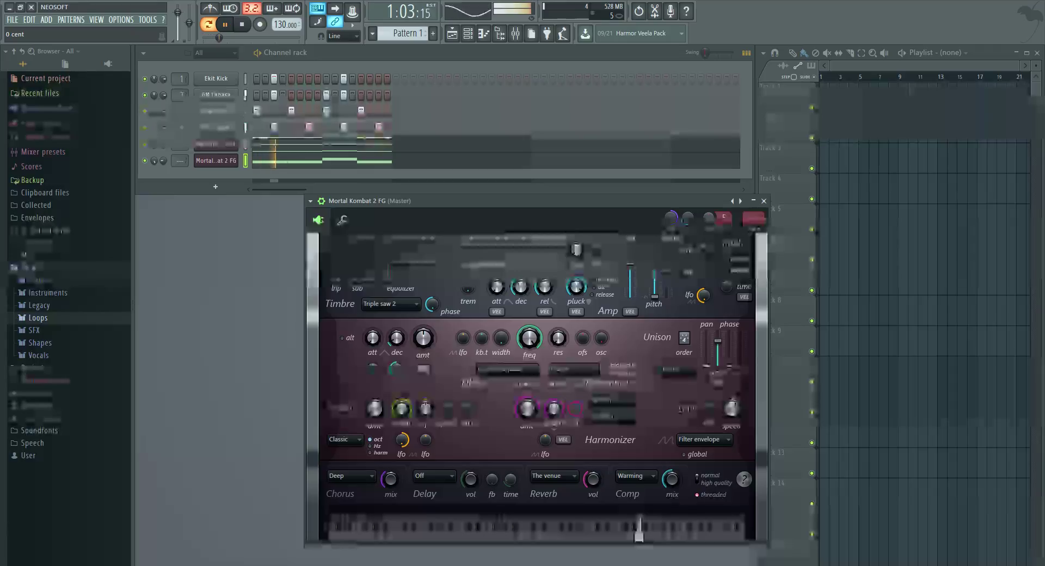
- In the Mortal Kombat 2 FG piano roll, select all notes and transpose them down so the A6 notes land on B5
{"action": "key", "text": "F7"}
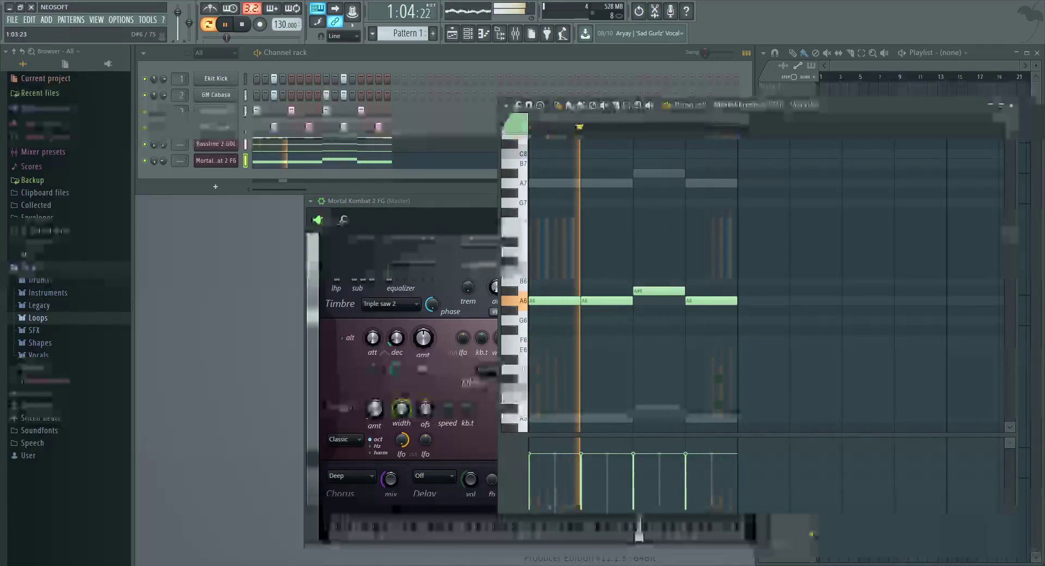
{"action": "key", "text": "ctrl+a"}
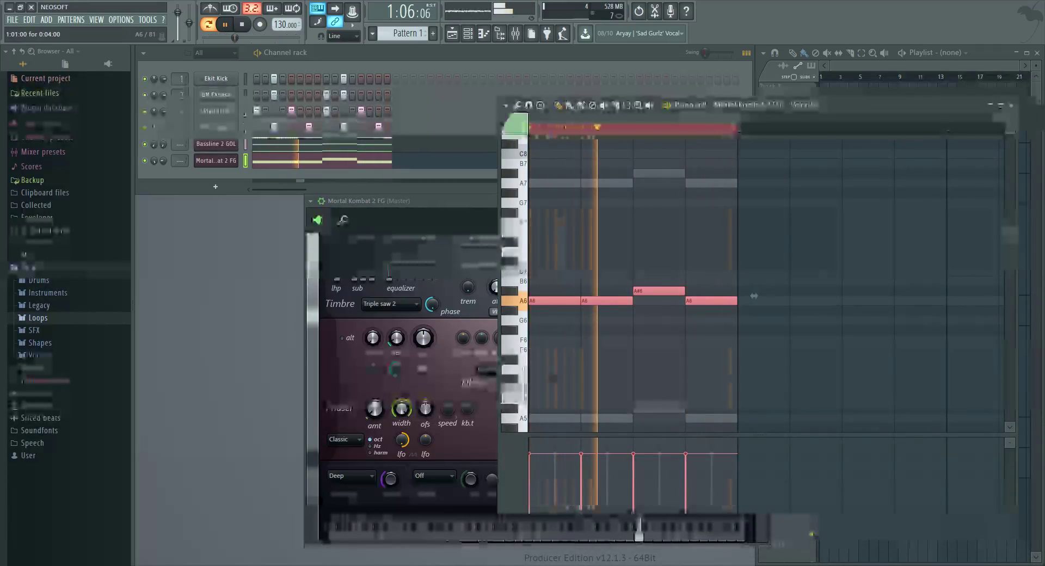
{"action": "key", "text": "Up"}
{"action": "key", "text": "Up"}
{"action": "key", "text": "Up"}
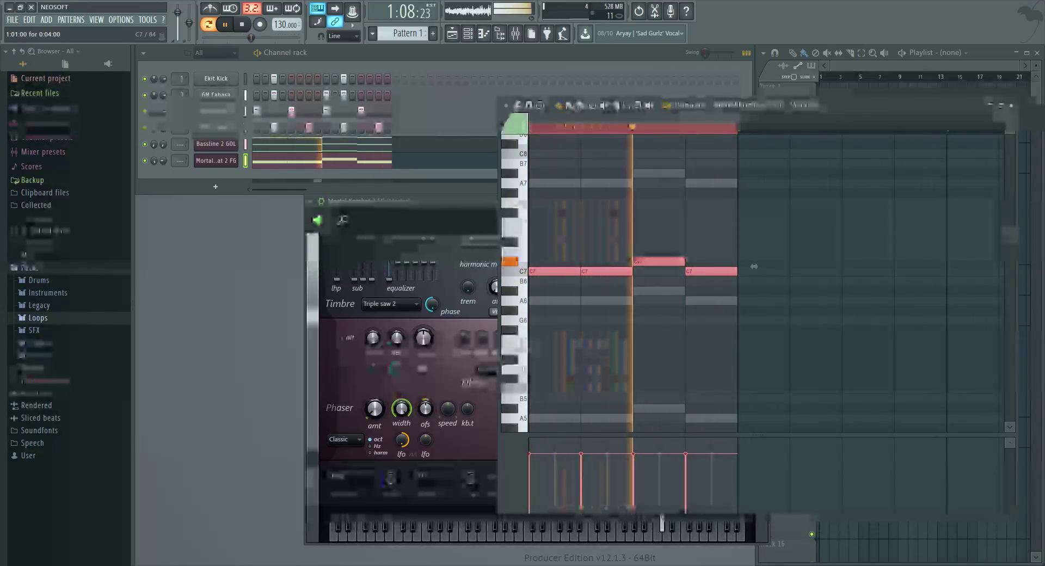
{"action": "left_click_drag", "start_coordinate": [754, 266], "coordinate": [754, 393]}
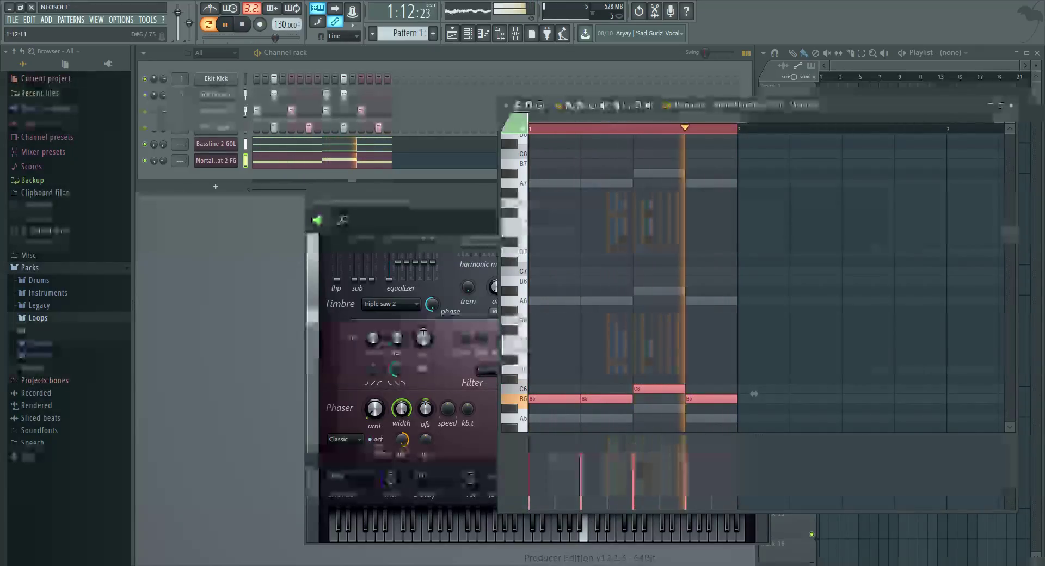
- Deselect the notes, raise the last note to E6 and close the piano roll
{"action": "left_click", "coordinate": [659, 389]}
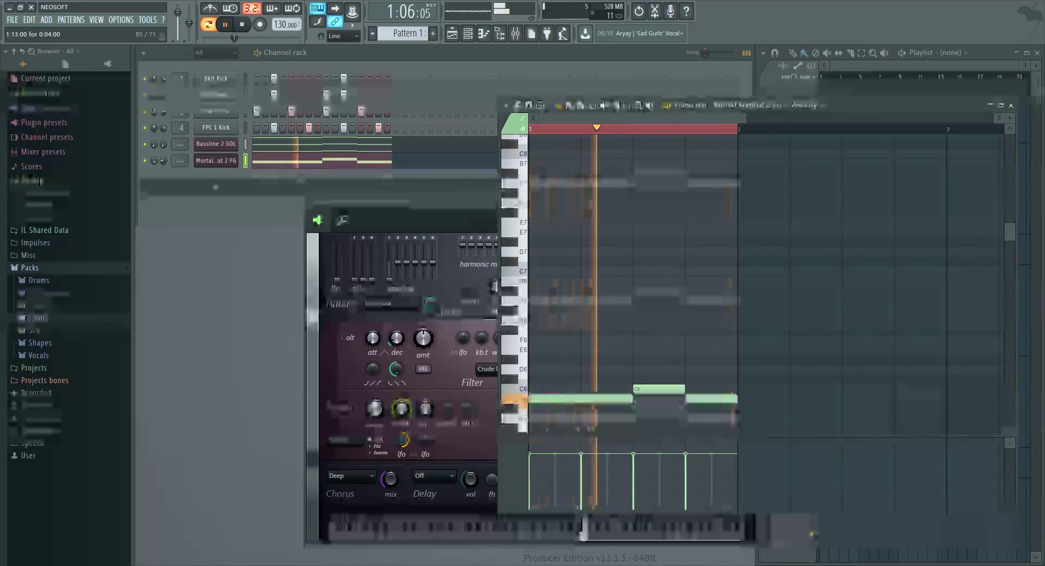
{"action": "left_click_drag", "start_coordinate": [712, 399], "coordinate": [712, 349]}
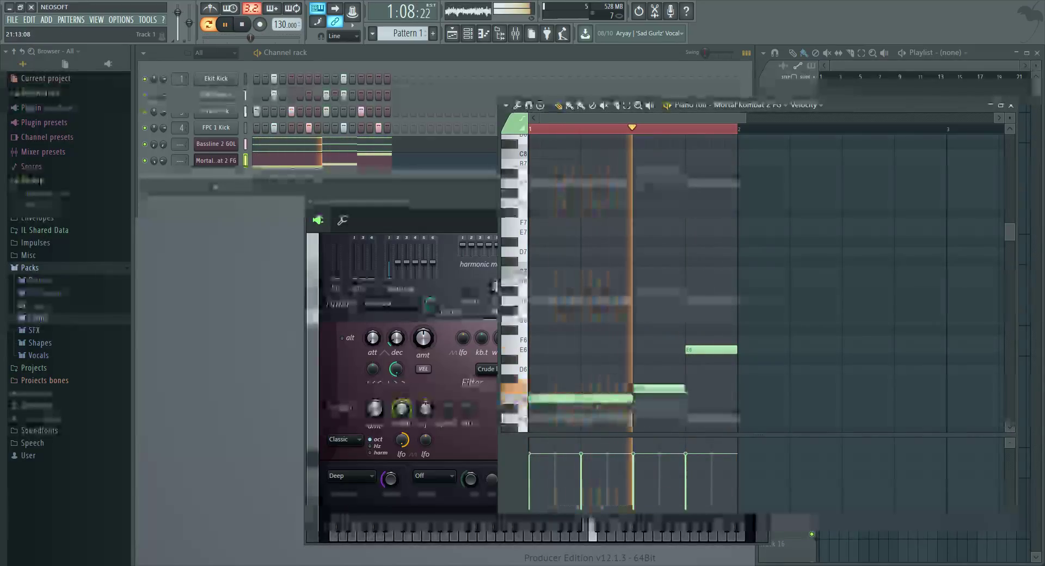
{"action": "left_click", "coordinate": [1011, 105]}
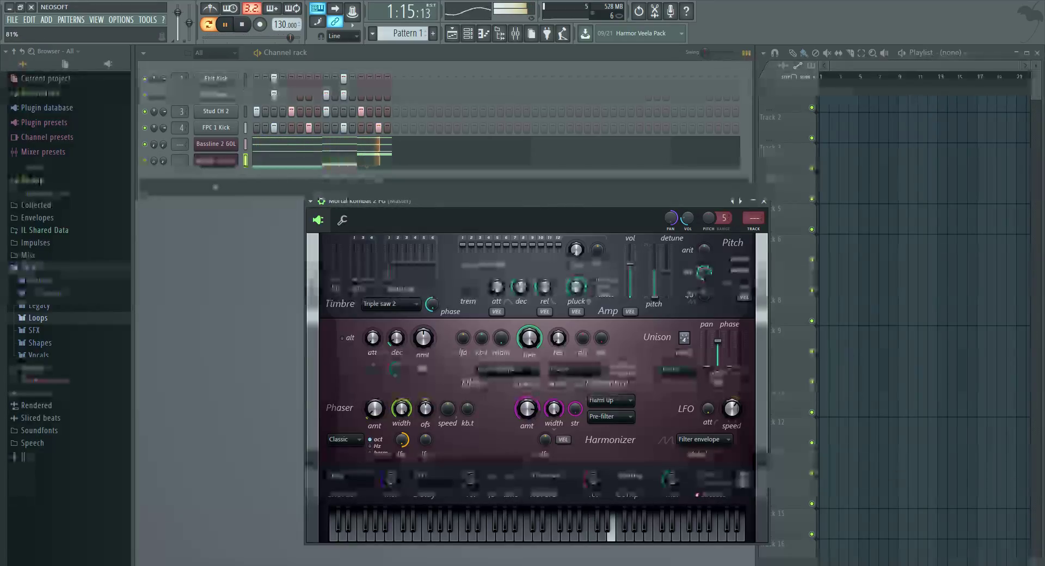
- Set the channel's pitch knob range to 2 semitones and test the channel pitch knob
{"action": "scroll", "coordinate": [723, 218], "scroll_direction": "down", "scroll_amount": 3}
{"action": "scroll", "coordinate": [724, 218], "scroll_direction": "up", "scroll_amount": 1}
{"action": "left_click_drag", "start_coordinate": [709, 218], "coordinate": [709, 207]}
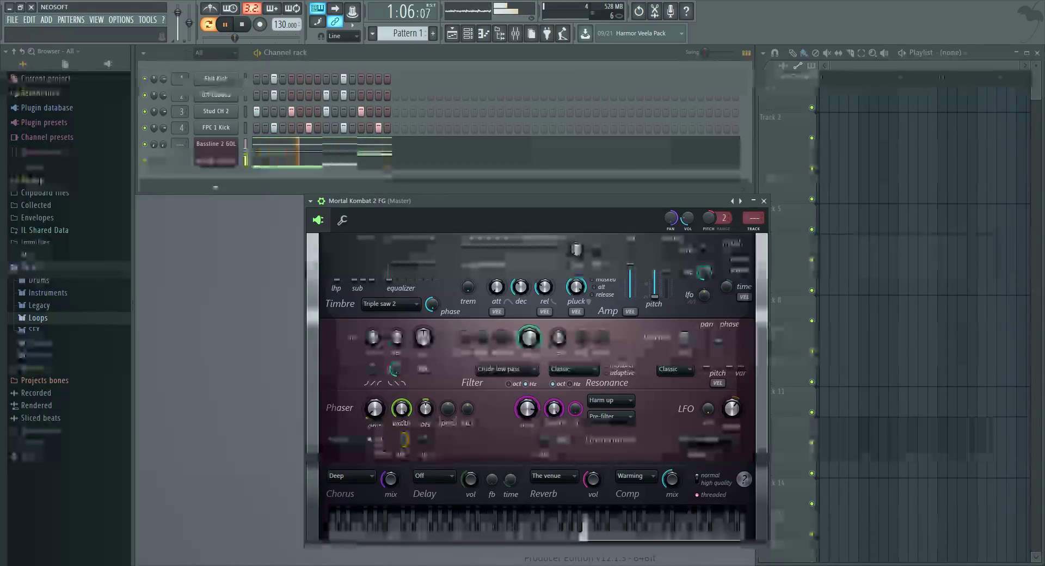
- Audition the following presets one by one, from Mortal Kombat 3 GOL through SID Solo FG and Venise GOL to Wobble Lead NUC
{"action": "left_click", "coordinate": [740, 201]}
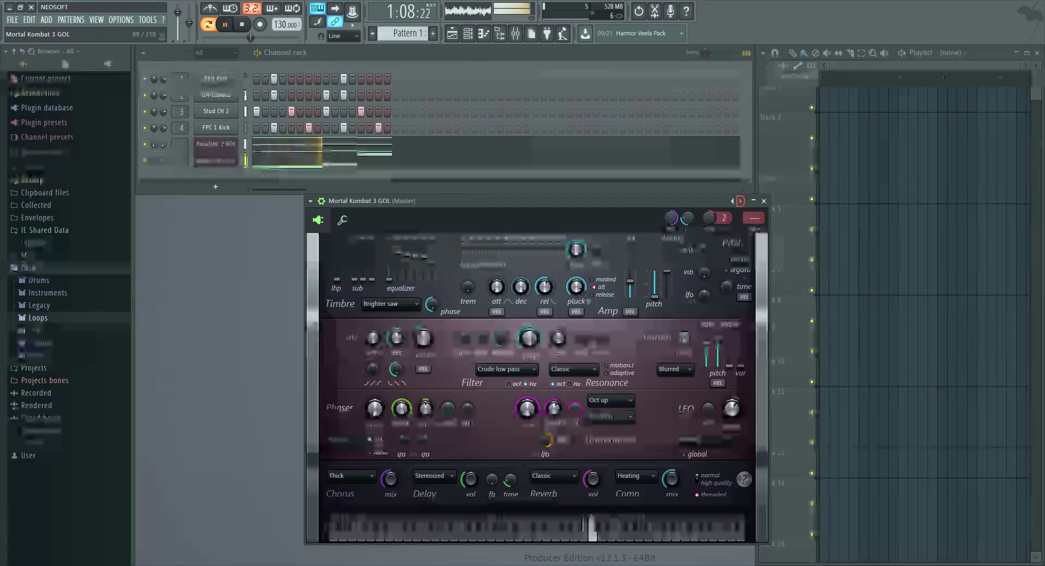
{"action": "left_click", "coordinate": [740, 201]}
{"action": "left_click", "coordinate": [740, 201]}
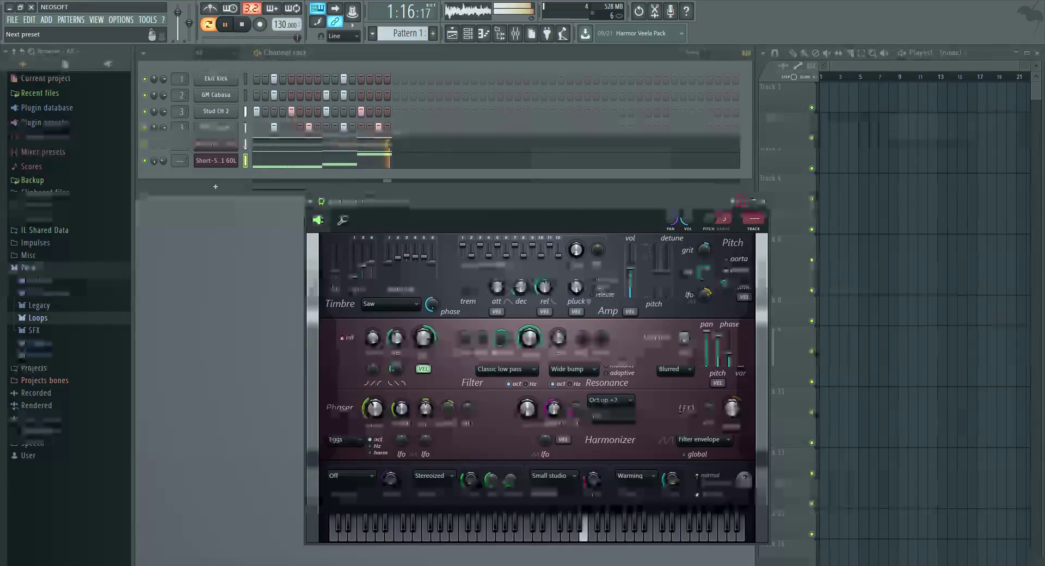
{"action": "left_click", "coordinate": [745, 200]}
{"action": "left_click", "coordinate": [746, 201]}
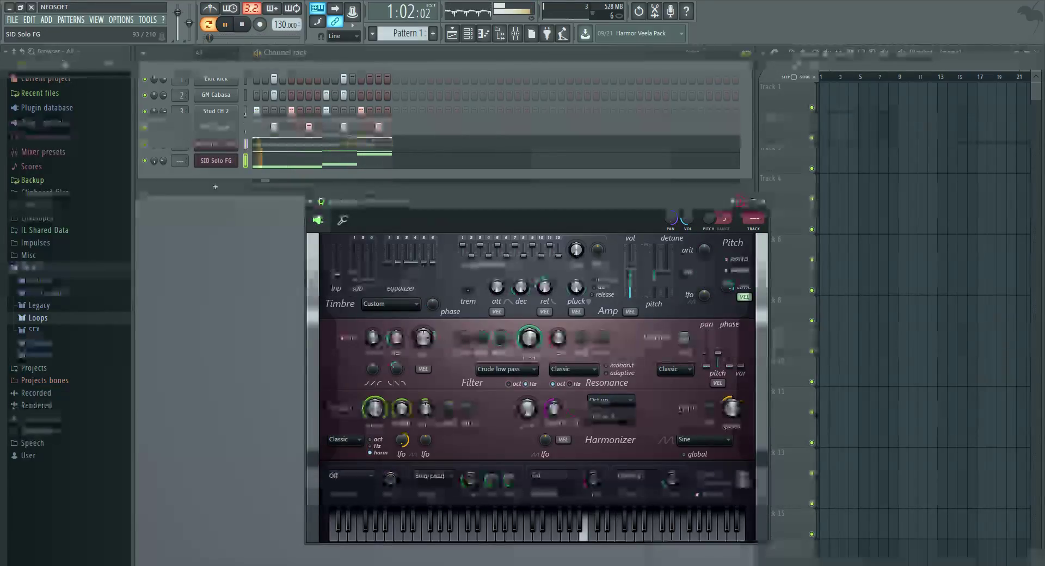
{"action": "left_click", "coordinate": [746, 201]}
{"action": "left_click", "coordinate": [746, 201]}
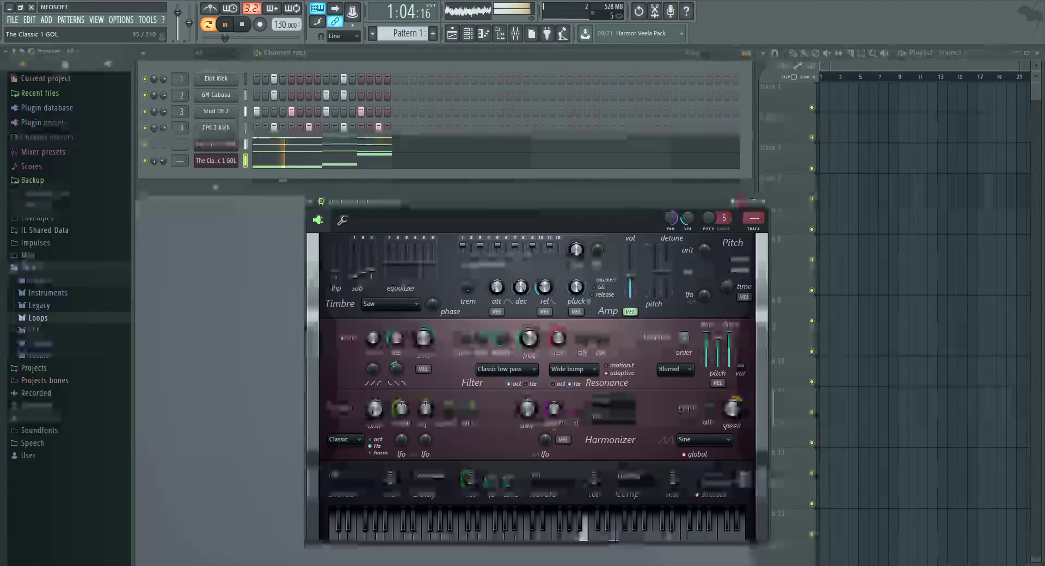
{"action": "left_click", "coordinate": [746, 201]}
{"action": "left_click", "coordinate": [746, 201]}
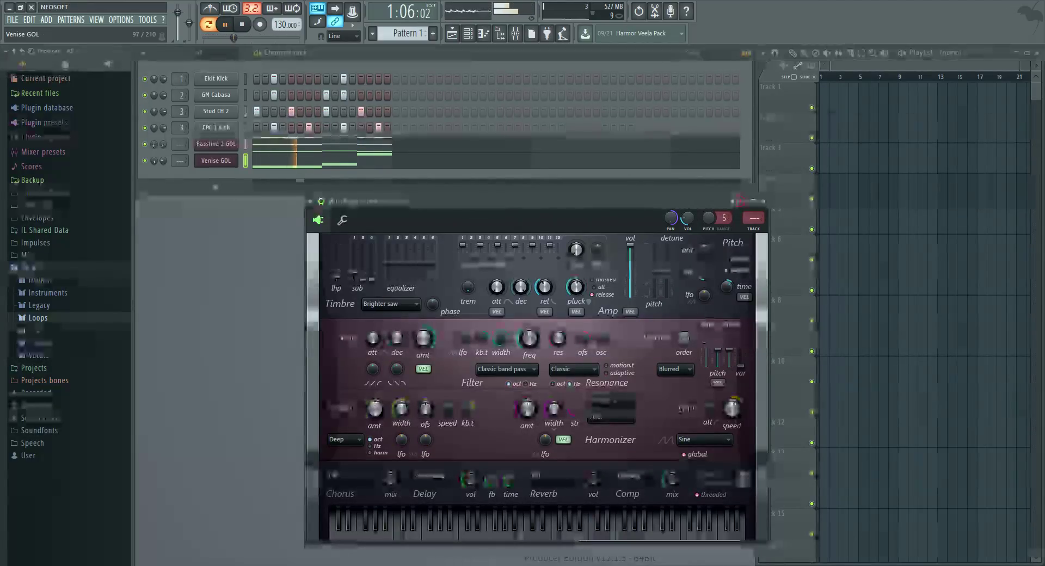
{"action": "left_click", "coordinate": [746, 201]}
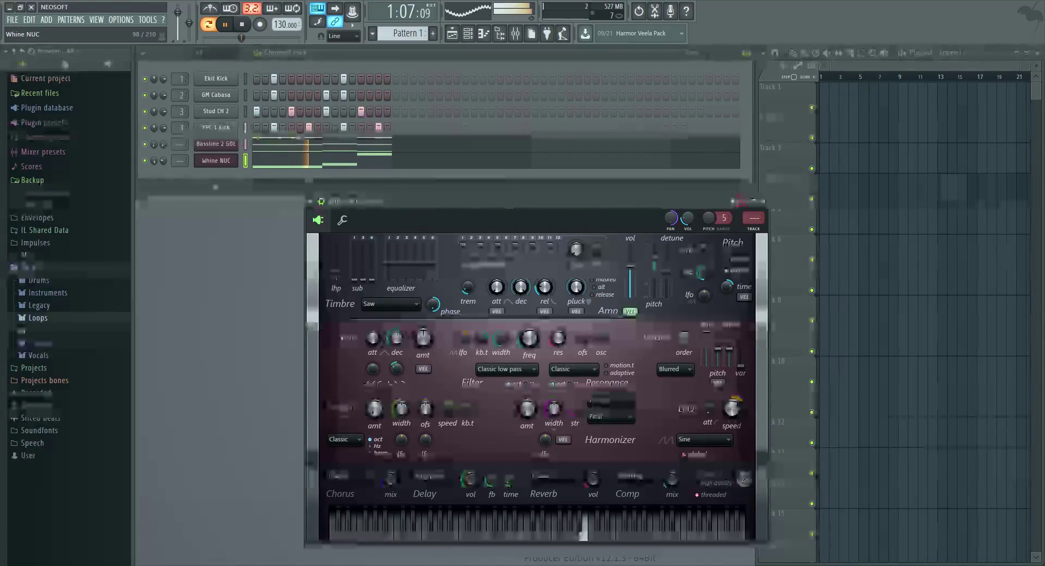
{"action": "left_click", "coordinate": [746, 201]}
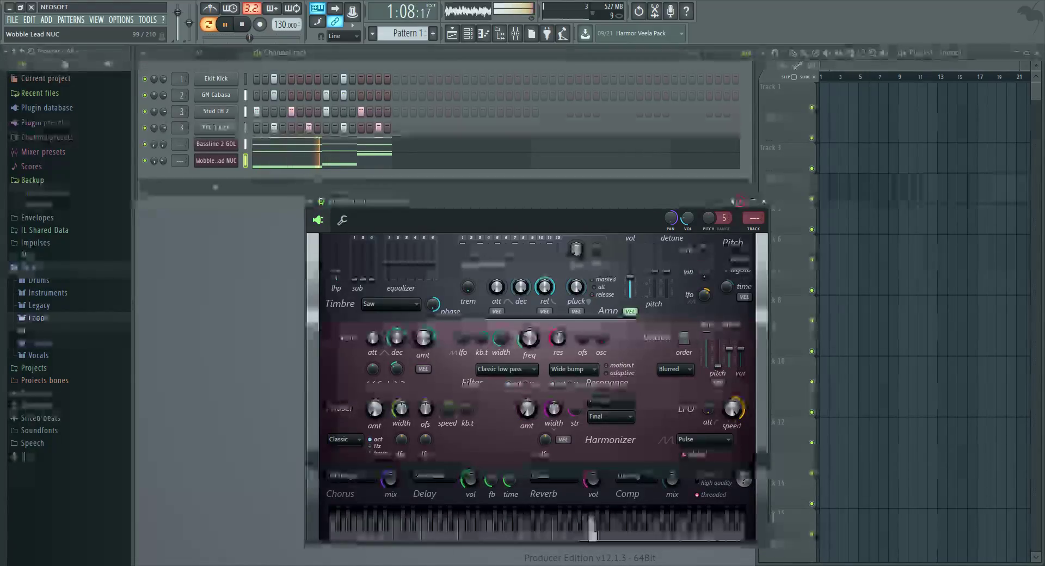
- Set the pitch knob range to 2 semitones and change Wobble Lead NUC's unison type to Classic
{"action": "scroll", "coordinate": [724, 218], "scroll_direction": "down", "scroll_amount": 2}
{"action": "scroll", "coordinate": [724, 218], "scroll_direction": "down", "scroll_amount": 1}
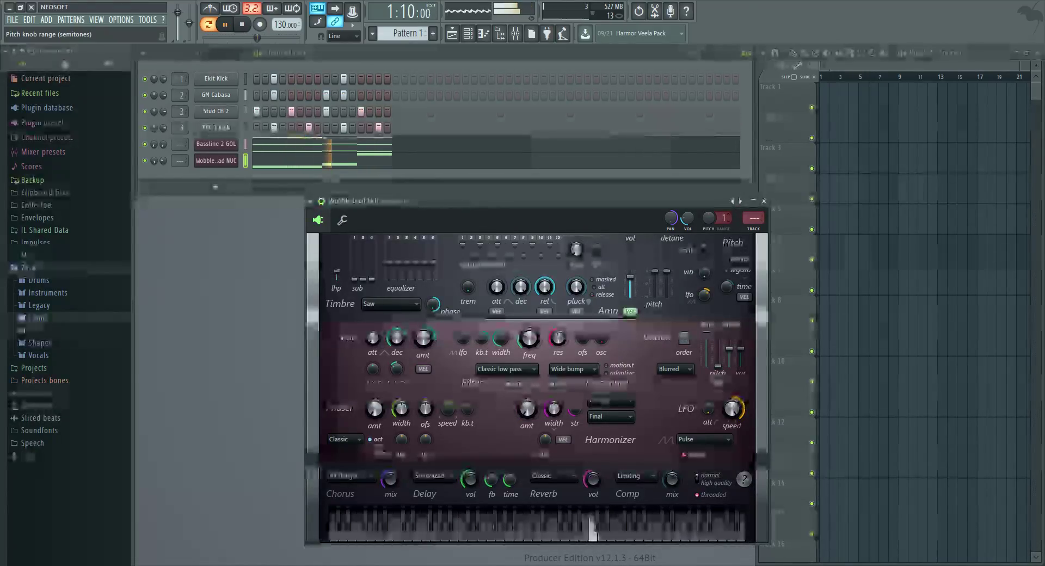
{"action": "scroll", "coordinate": [708, 217], "scroll_direction": "up", "scroll_amount": 5}
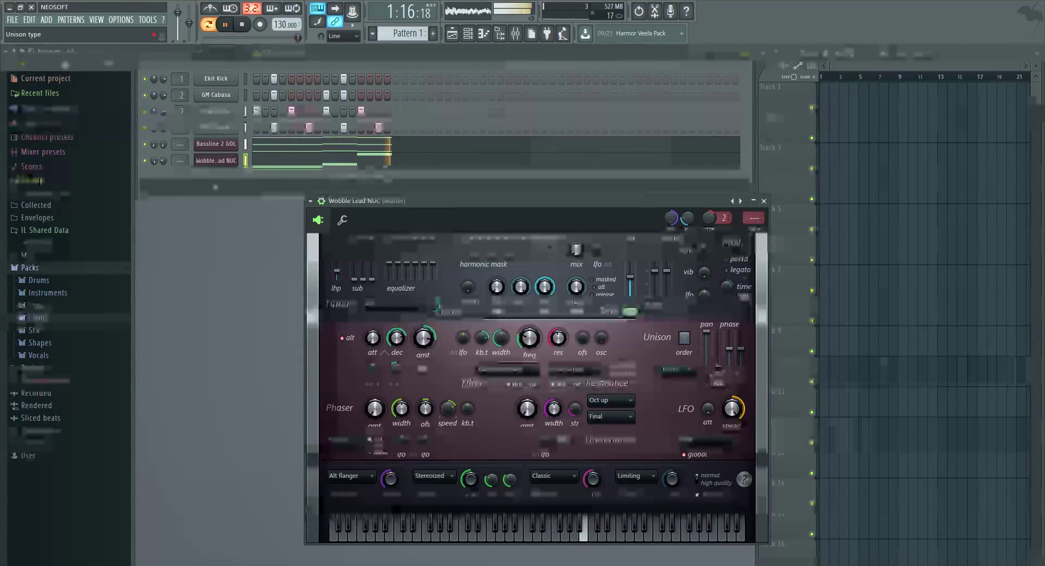
{"action": "scroll", "coordinate": [685, 338], "scroll_direction": "up", "scroll_amount": 1}
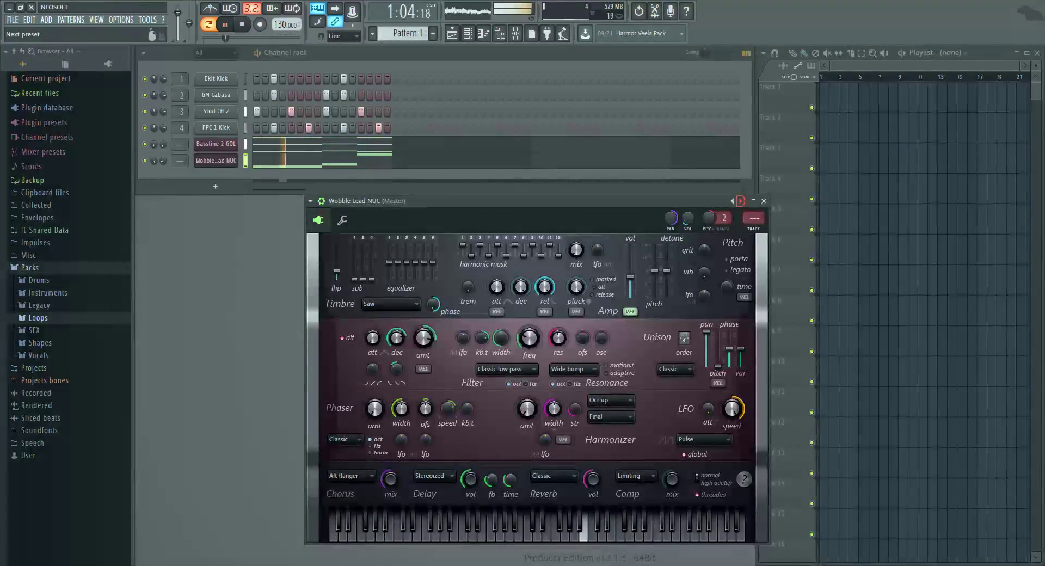
- Audition the next presets one by one, from BOC Pad NUC through Cinematic FG and EpicPad NUC to Killer droid GOL
{"action": "left_click", "coordinate": [740, 201]}
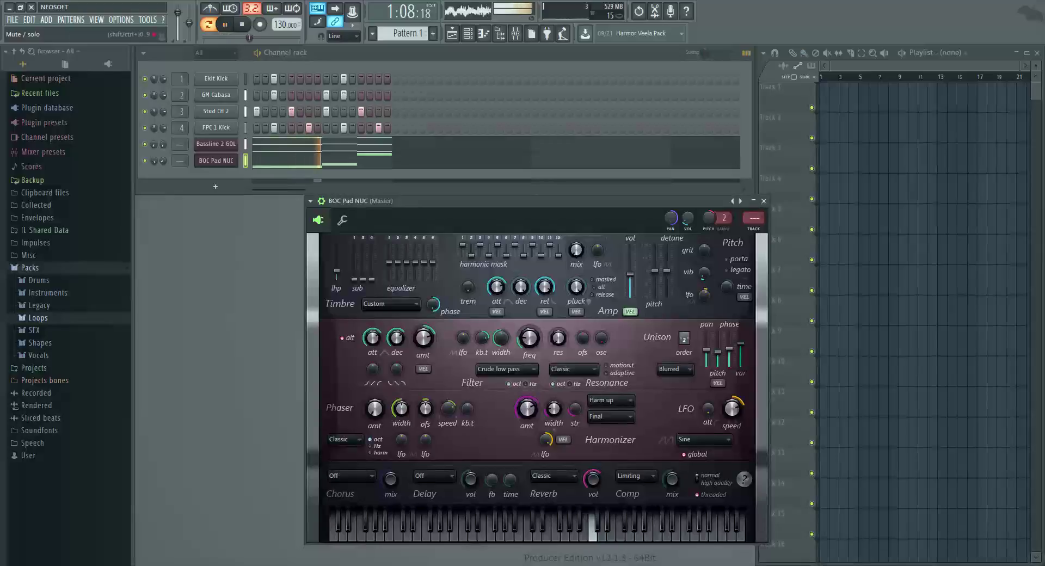
{"action": "left_click", "coordinate": [740, 201]}
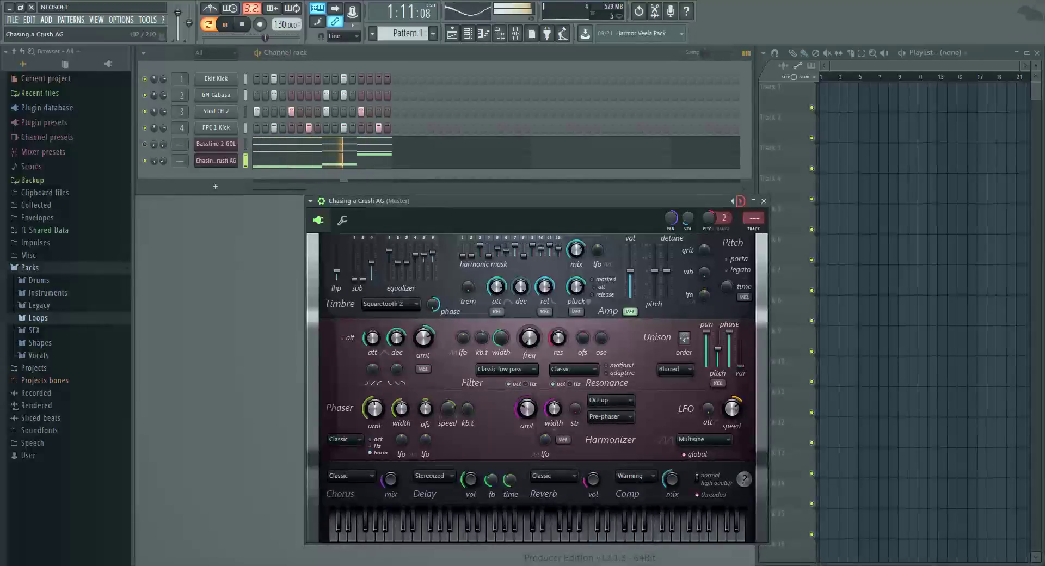
{"action": "left_click", "coordinate": [740, 201]}
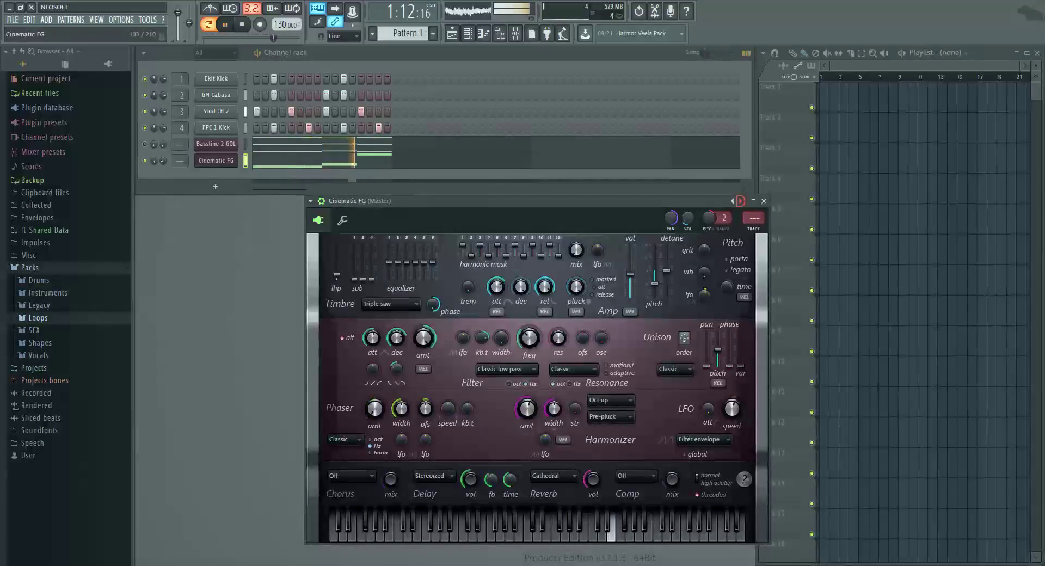
{"action": "left_click", "coordinate": [741, 201]}
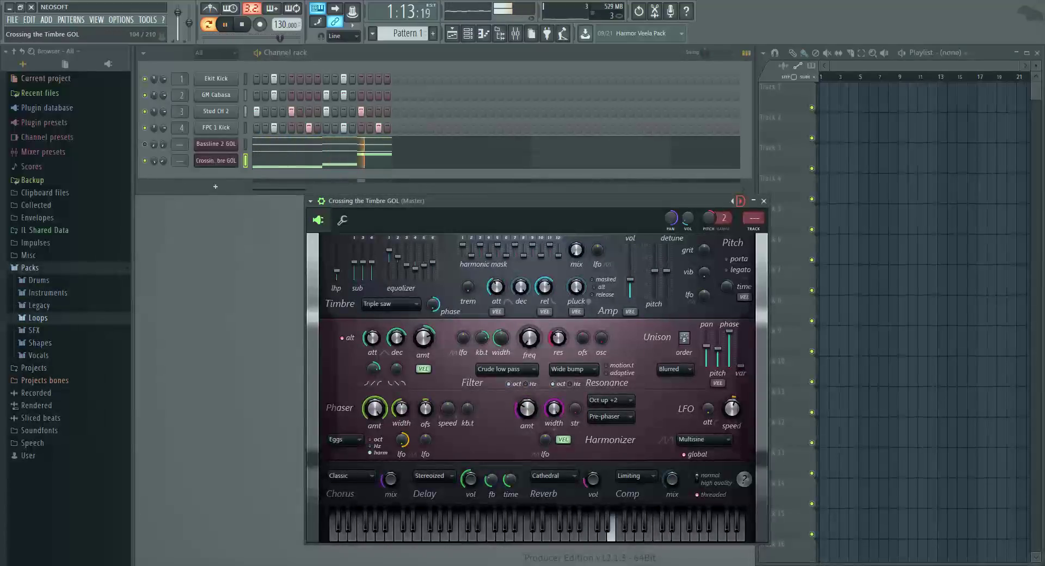
{"action": "left_click", "coordinate": [740, 201]}
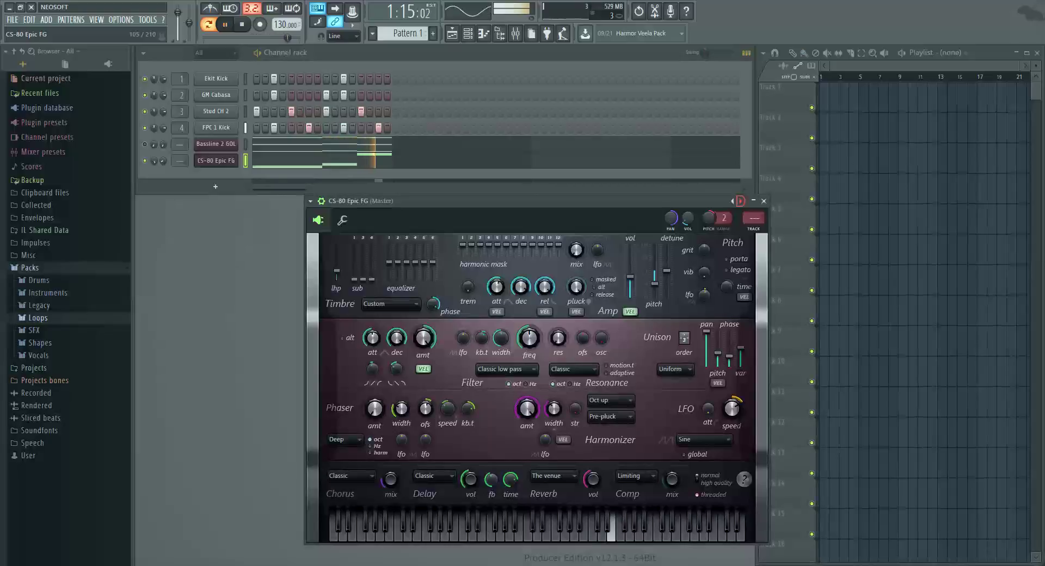
{"action": "left_click", "coordinate": [740, 201]}
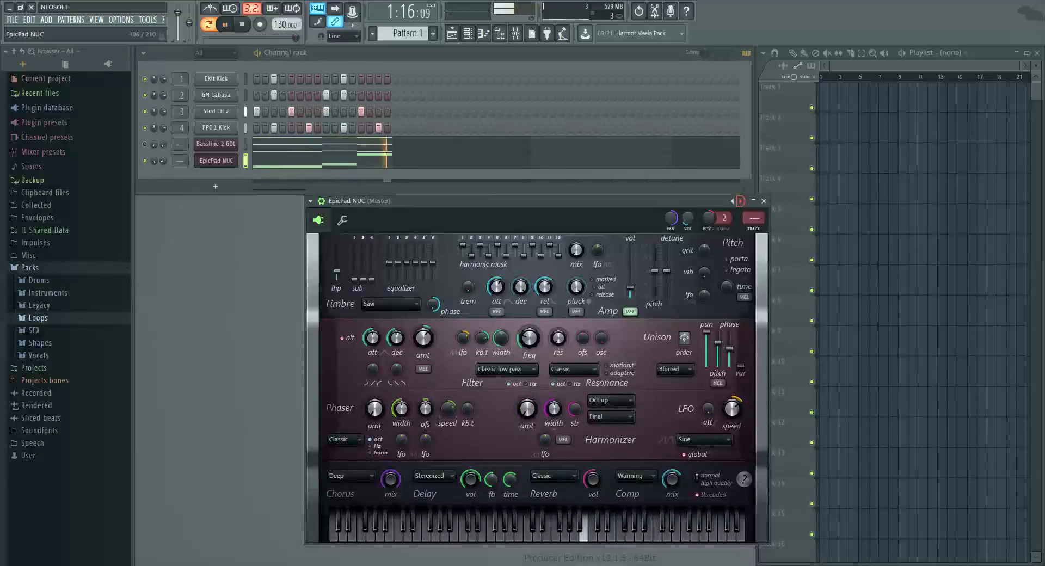
{"action": "left_click", "coordinate": [740, 201]}
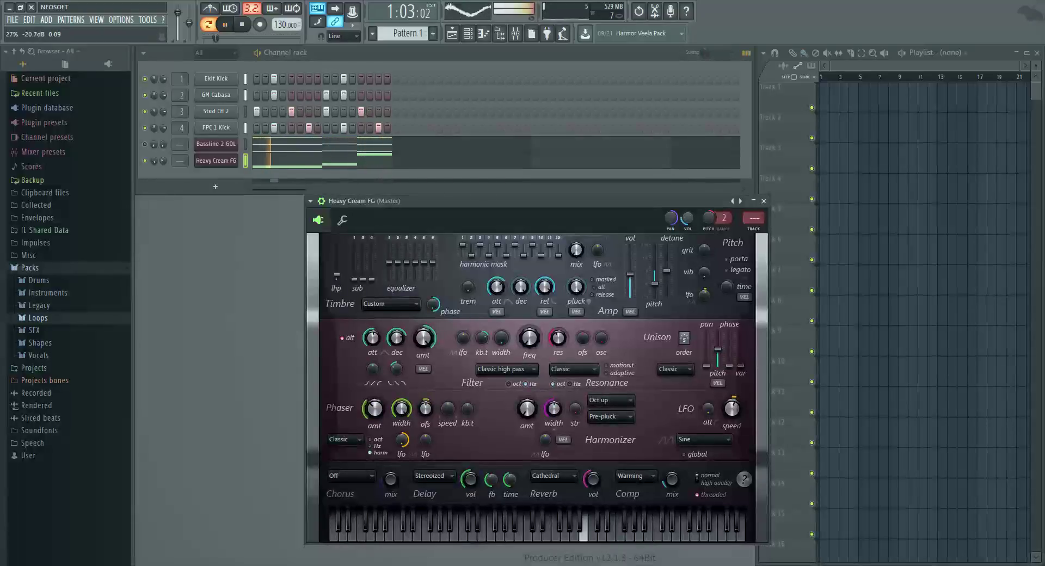
{"action": "left_click", "coordinate": [740, 201]}
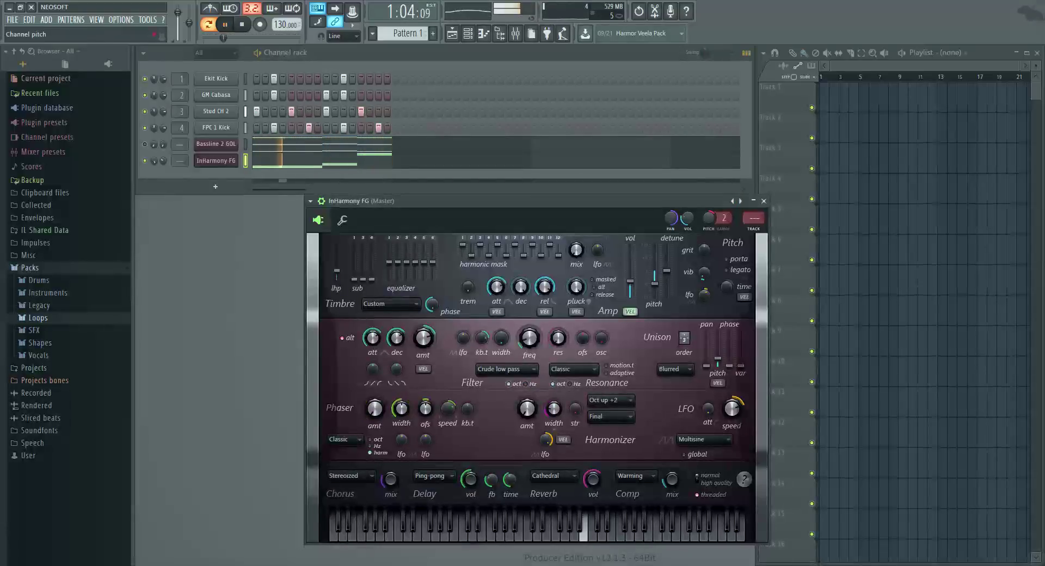
{"action": "left_click", "coordinate": [740, 201]}
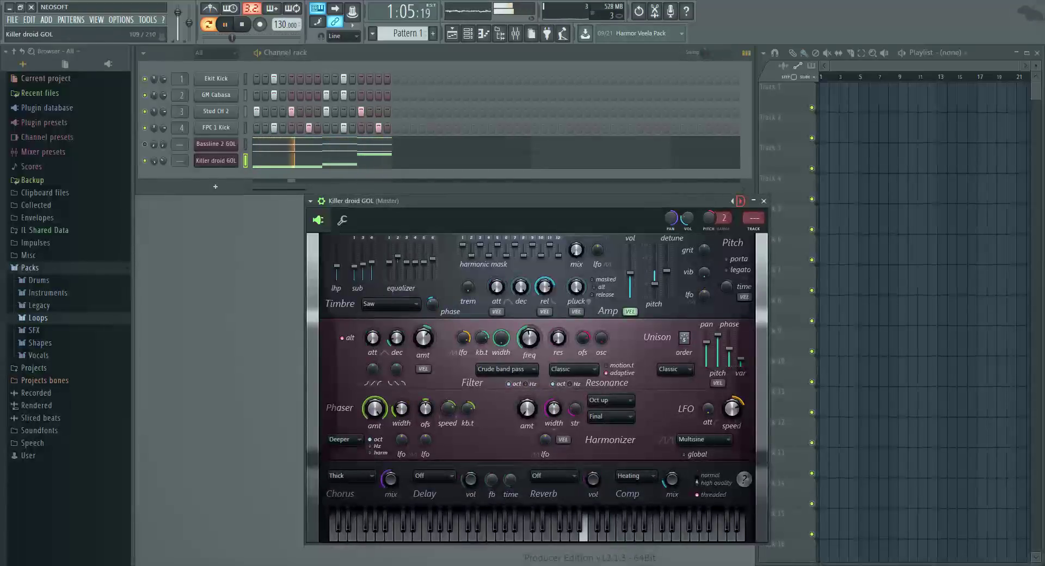
- Audition the next presets, from Less than Stable FG through Nostromo GOL to PulsePad NUC, and mute the Bassline 2 GOL channel
{"action": "left_click", "coordinate": [740, 201]}
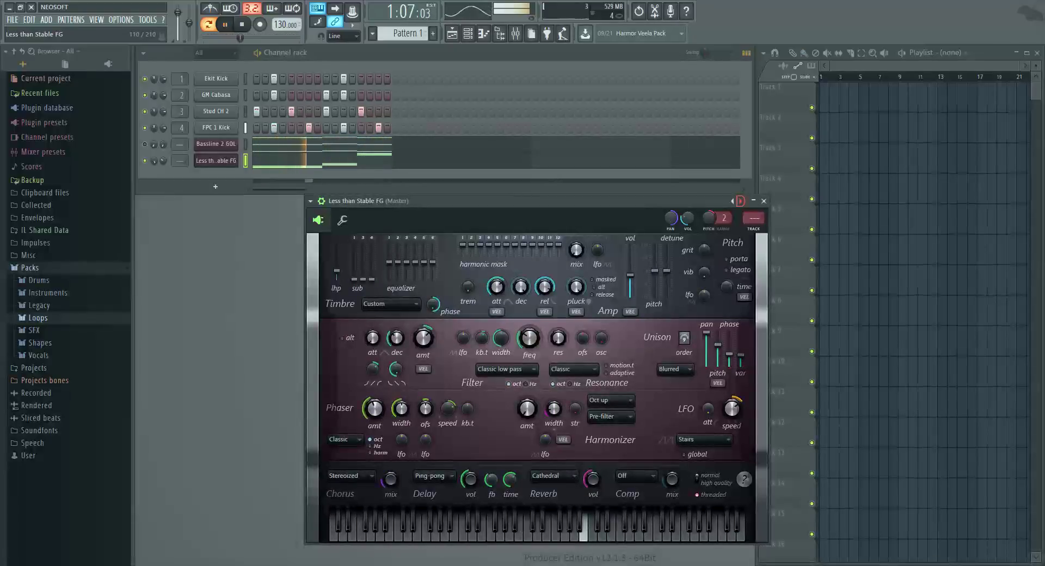
{"action": "left_click", "coordinate": [740, 201]}
{"action": "left_click", "coordinate": [740, 201]}
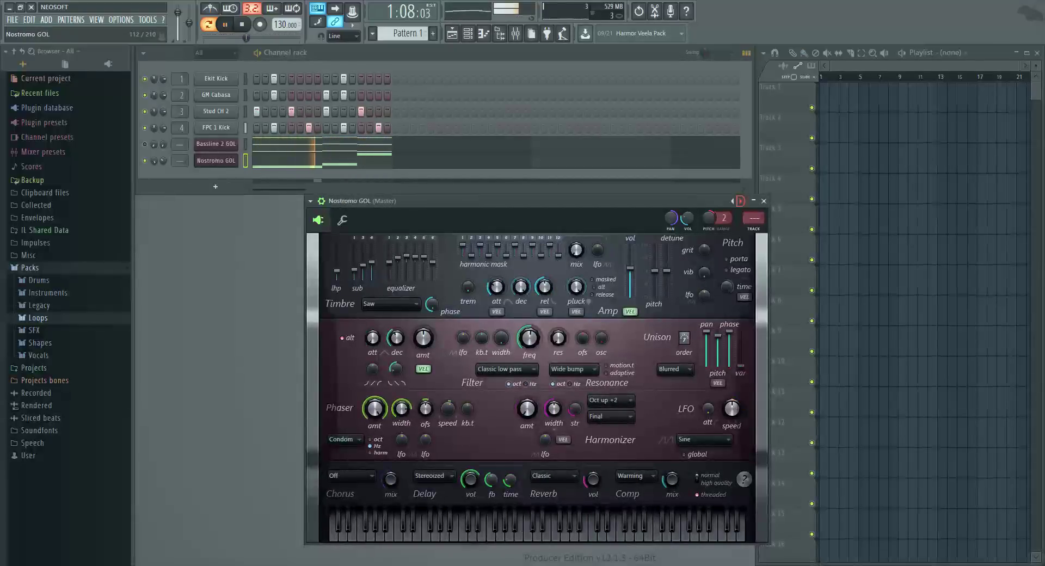
{"action": "left_click", "coordinate": [740, 200]}
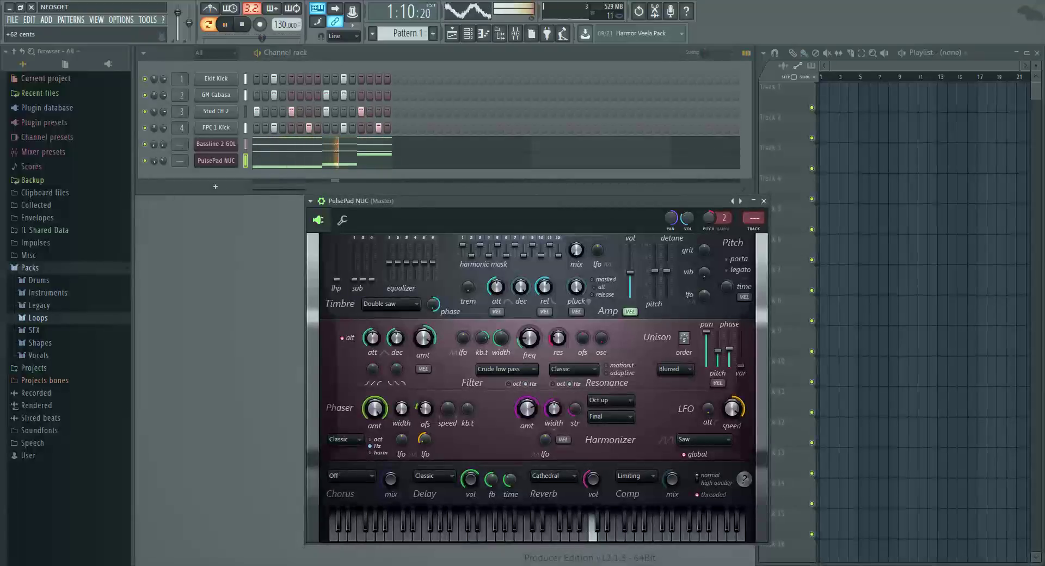
{"action": "left_click", "coordinate": [145, 144]}
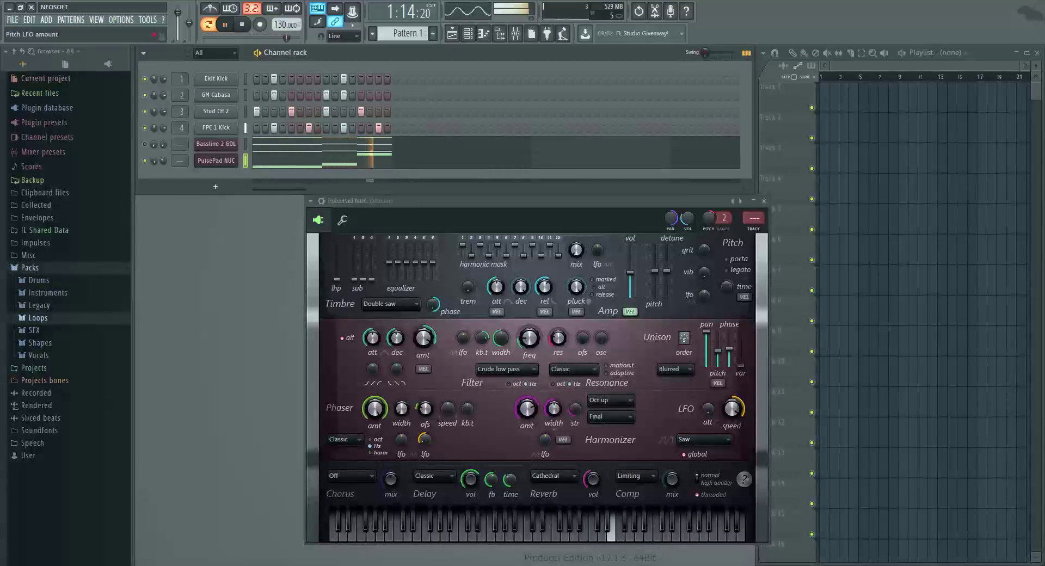
- Raise PulsePad NUC's pitch vibrato and pitch LFO amounts and set the channel's pitch knob range to 5 semitones
{"action": "left_click_drag", "start_coordinate": [703, 272], "coordinate": [704, 261]}
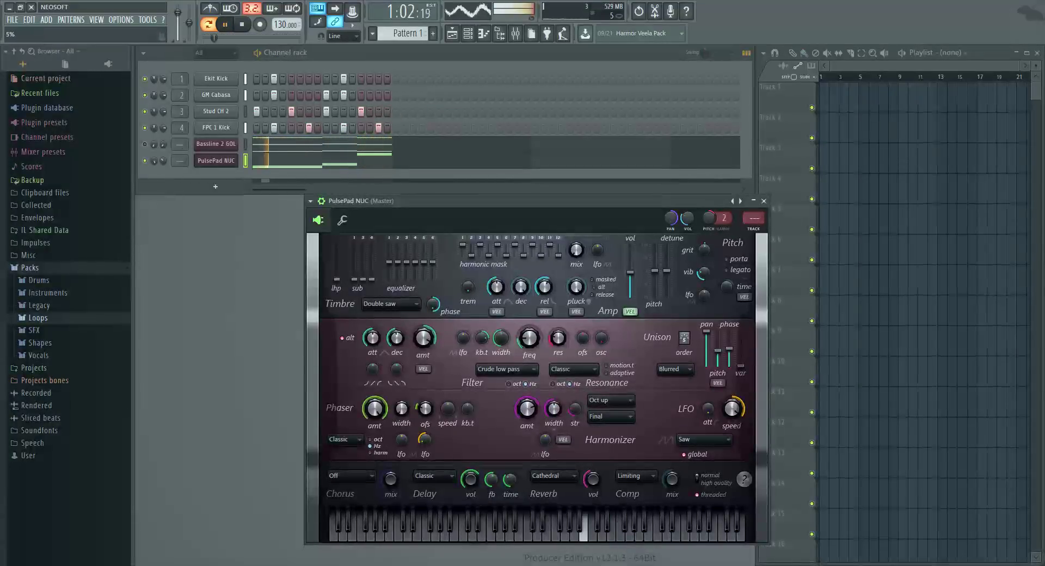
{"action": "scroll", "coordinate": [684, 338], "scroll_direction": "up", "scroll_amount": 2}
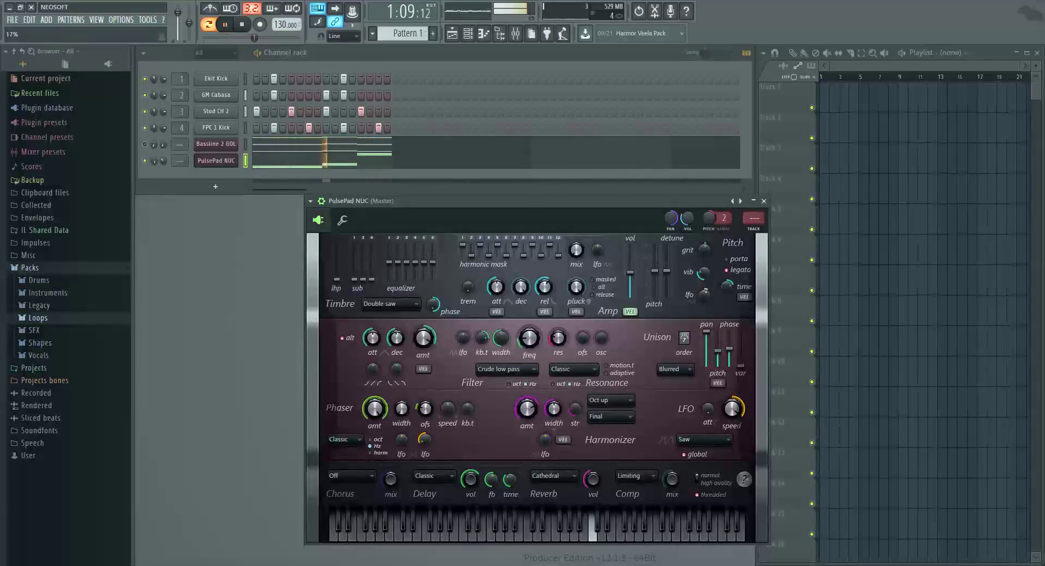
{"action": "scroll", "coordinate": [723, 217], "scroll_direction": "up", "scroll_amount": 2}
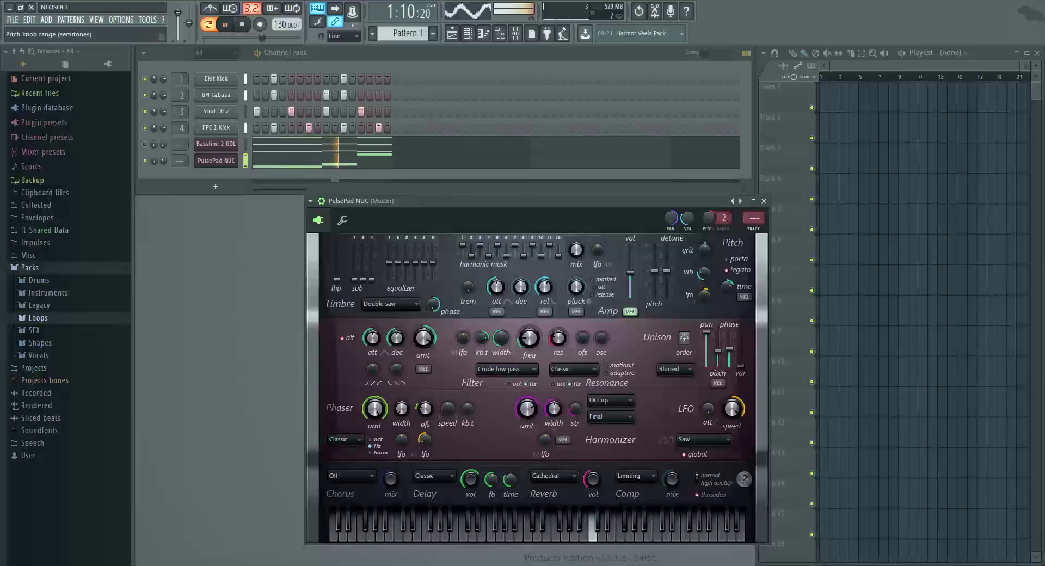
{"action": "scroll", "coordinate": [709, 217], "scroll_direction": "up", "scroll_amount": 3}
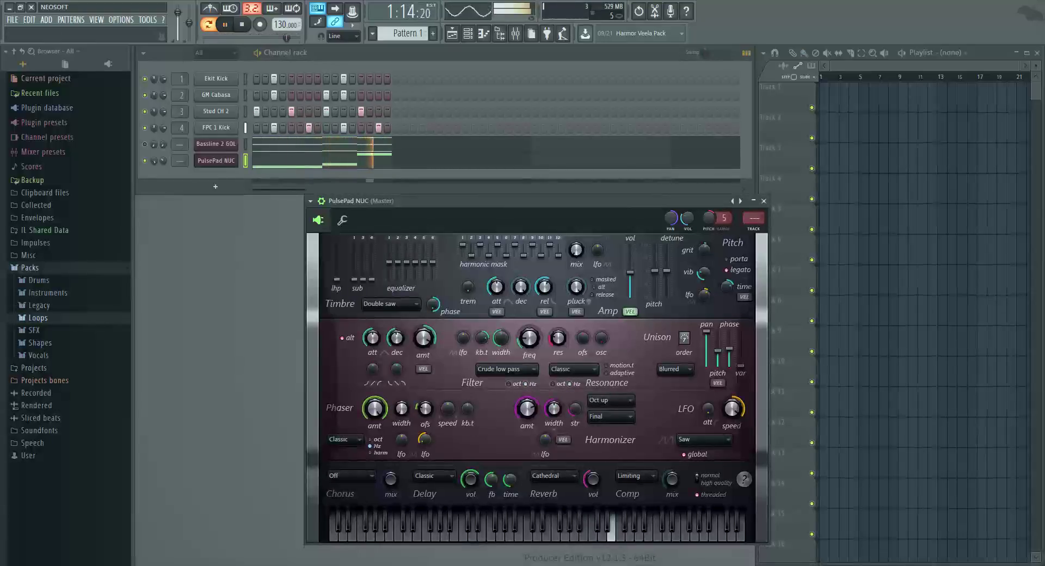
{"action": "scroll", "coordinate": [704, 273], "scroll_direction": "up", "scroll_amount": 2}
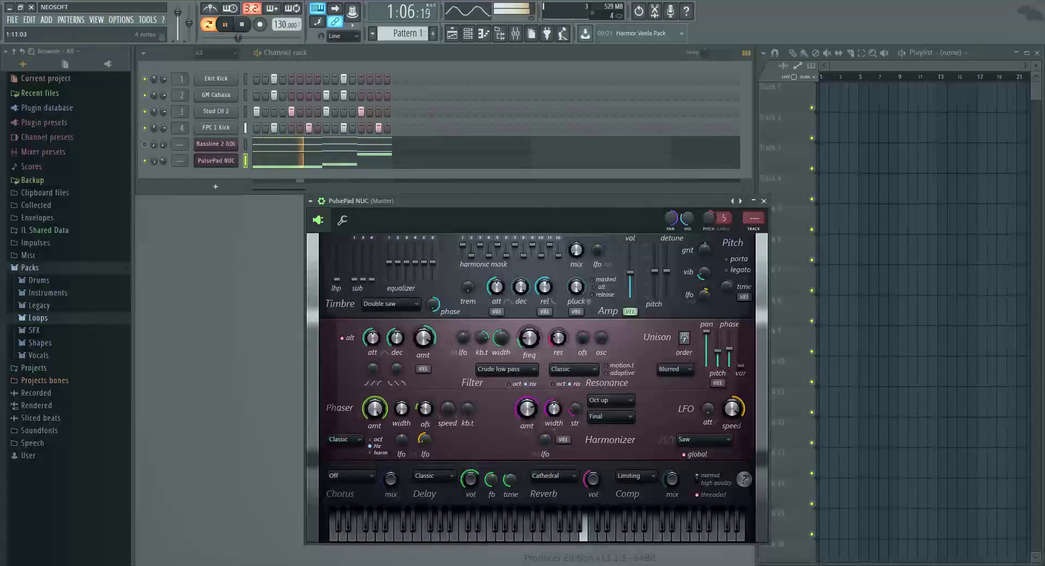
- Raise the last notes of all three octaves in the Bassline 2 GOL piano roll to D6, D7 and D8, with the channel unmuted
{"action": "key", "text": "F7"}
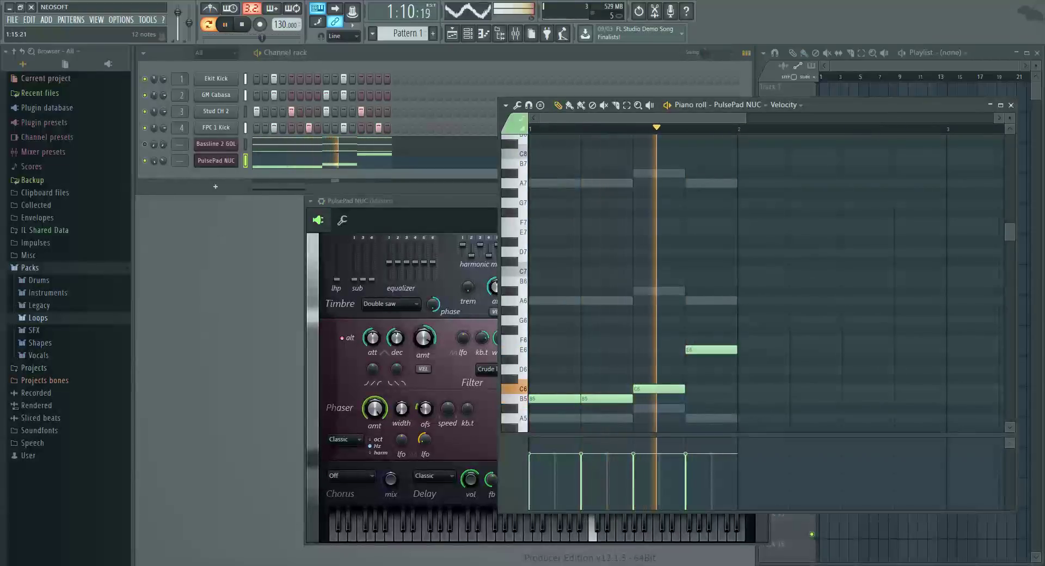
{"action": "left_click", "coordinate": [216, 143]}
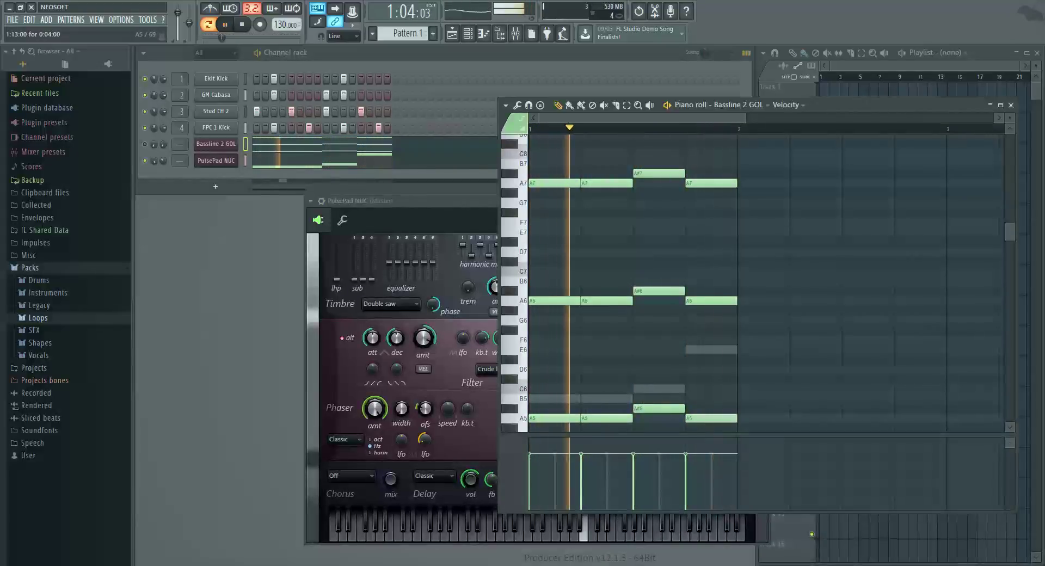
{"action": "left_click_drag", "start_coordinate": [707, 418], "coordinate": [708, 369]}
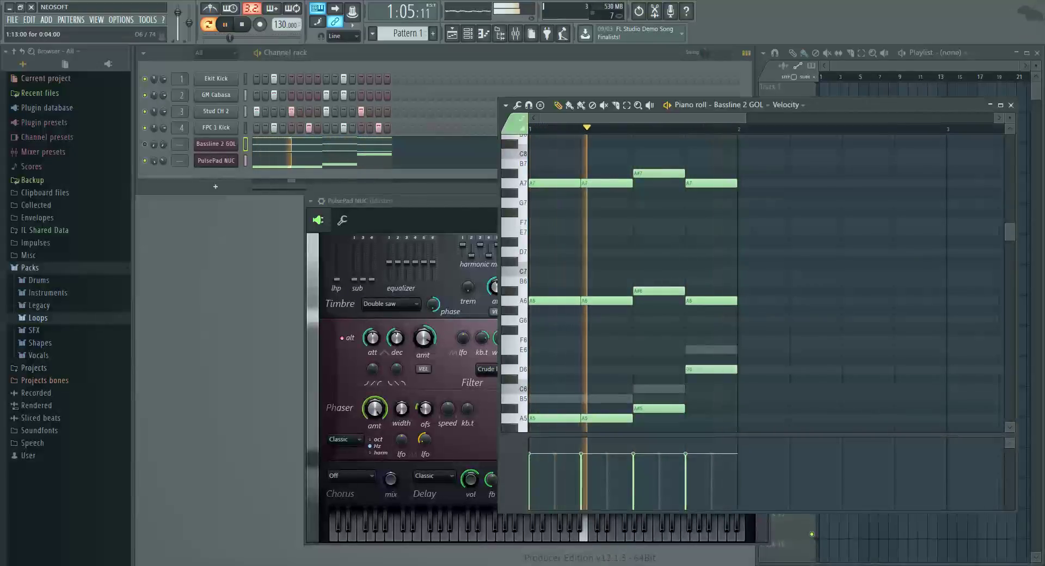
{"action": "key", "text": "F6"}
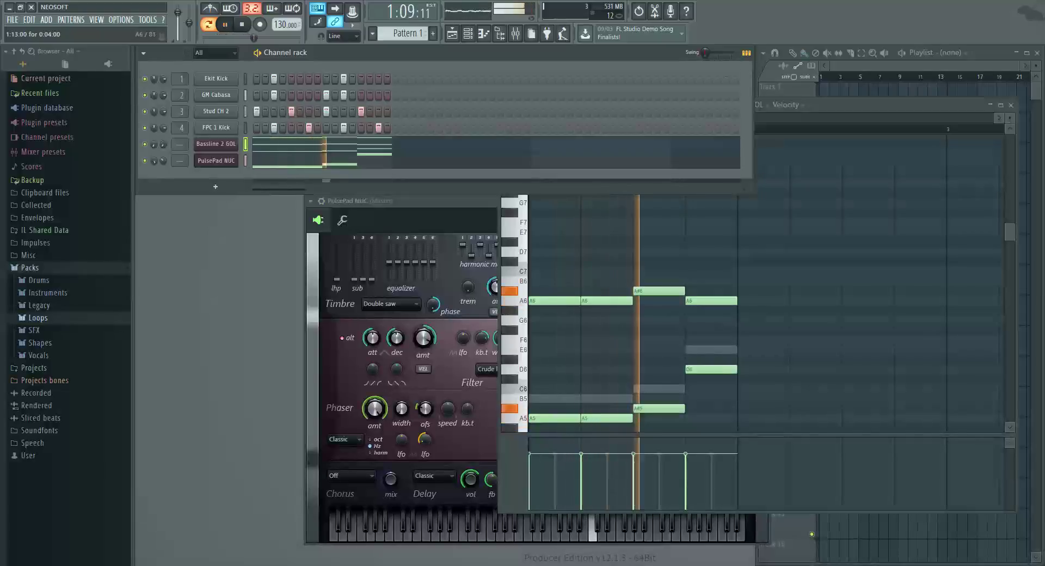
{"action": "key", "text": "F7"}
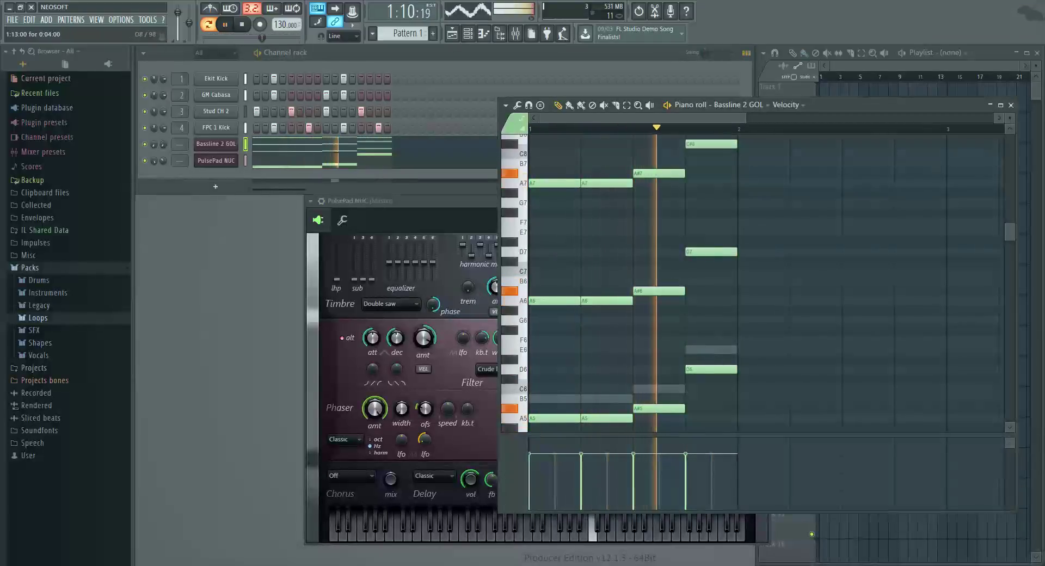
{"action": "scroll", "coordinate": [631, 283], "scroll_direction": "up", "scroll_amount": 5}
{"action": "left_click_drag", "start_coordinate": [708, 225], "coordinate": [707, 234]}
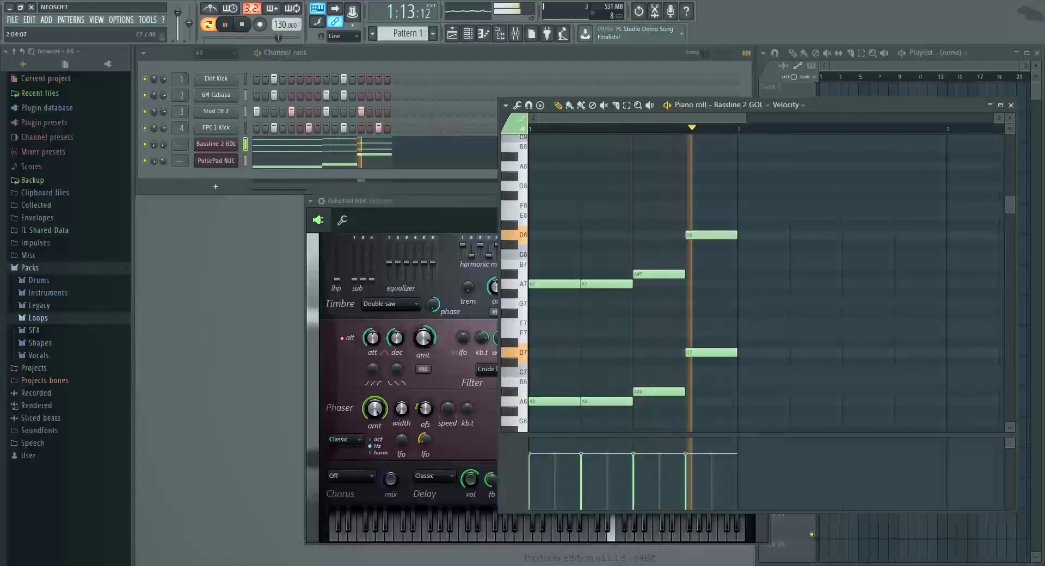
- Try the final Bassline 2 GOL notes at E8, C7 and C6
{"action": "scroll", "coordinate": [708, 283], "scroll_direction": "down", "scroll_amount": 4}
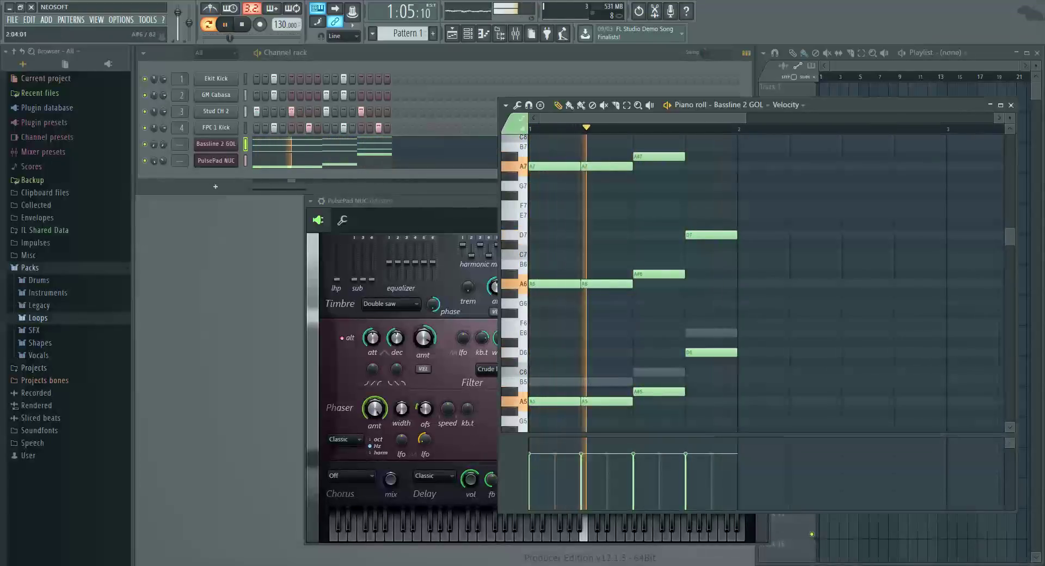
{"action": "scroll", "coordinate": [762, 283], "scroll_direction": "up", "scroll_amount": 2}
{"action": "left_click_drag", "start_coordinate": [708, 175], "coordinate": [707, 157]}
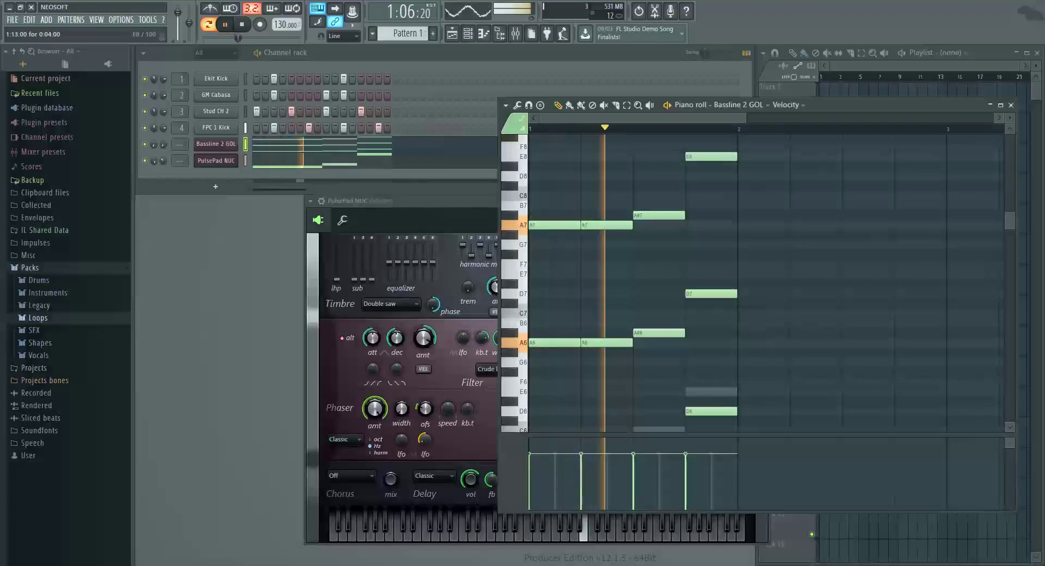
{"action": "scroll", "coordinate": [762, 283], "scroll_direction": "down", "scroll_amount": 2}
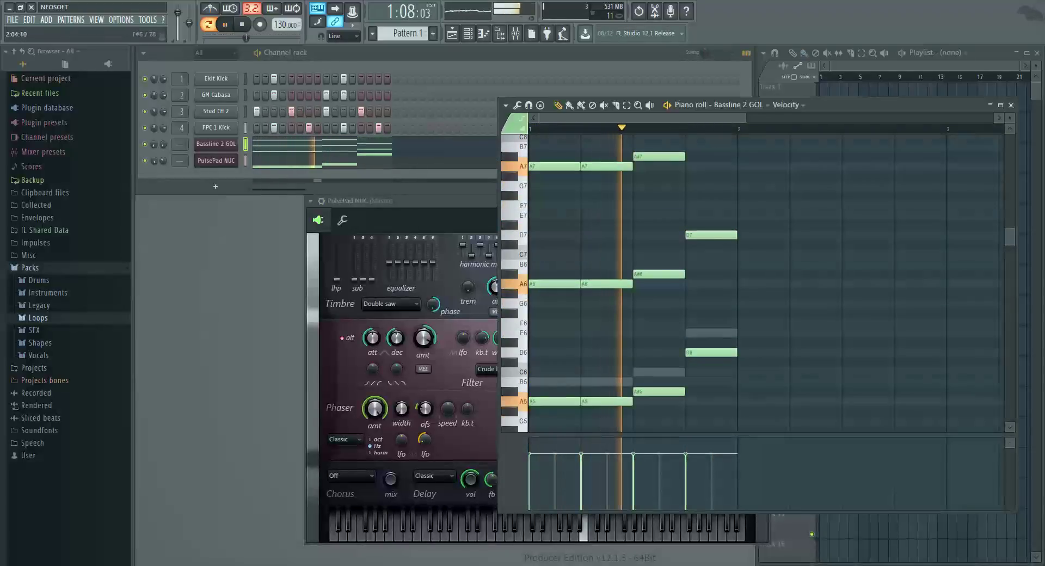
{"action": "left_click_drag", "start_coordinate": [708, 352], "coordinate": [707, 372]}
{"action": "left_click_drag", "start_coordinate": [708, 234], "coordinate": [707, 254]}
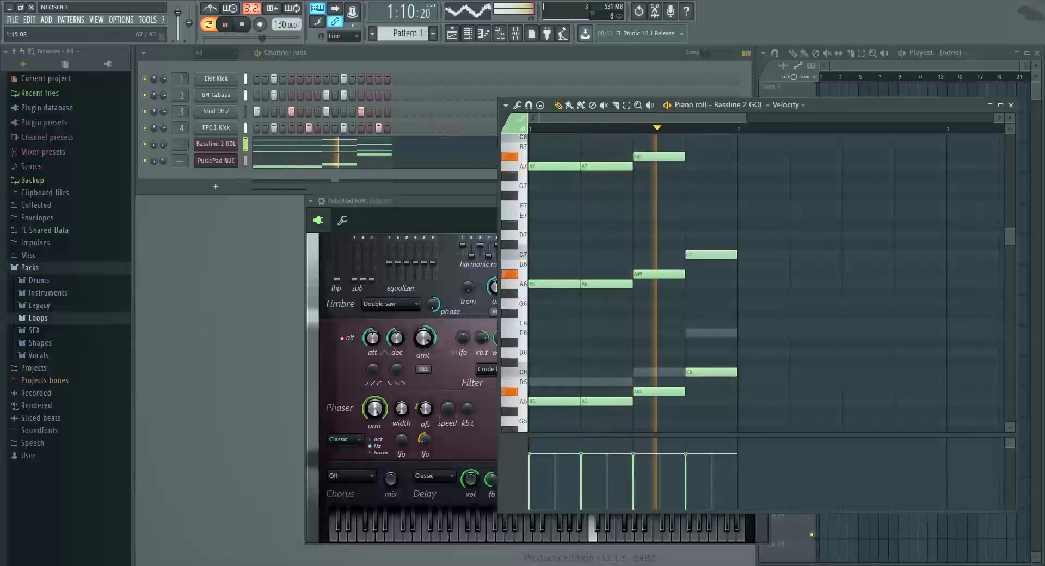
- Move the final Bassline 2 GOL notes back to D8, D7 and D6 and close the piano roll
{"action": "scroll", "coordinate": [762, 283], "scroll_direction": "up", "scroll_amount": 2}
{"action": "left_click_drag", "start_coordinate": [708, 166], "coordinate": [708, 176]}
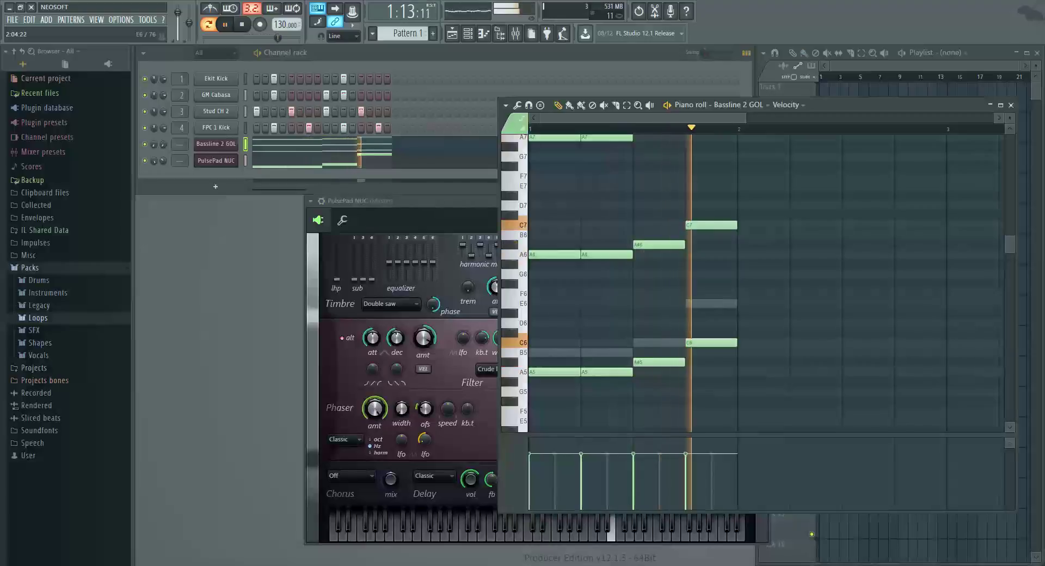
{"action": "left_click_drag", "start_coordinate": [710, 225], "coordinate": [710, 206]}
{"action": "left_click_drag", "start_coordinate": [710, 342], "coordinate": [711, 323]}
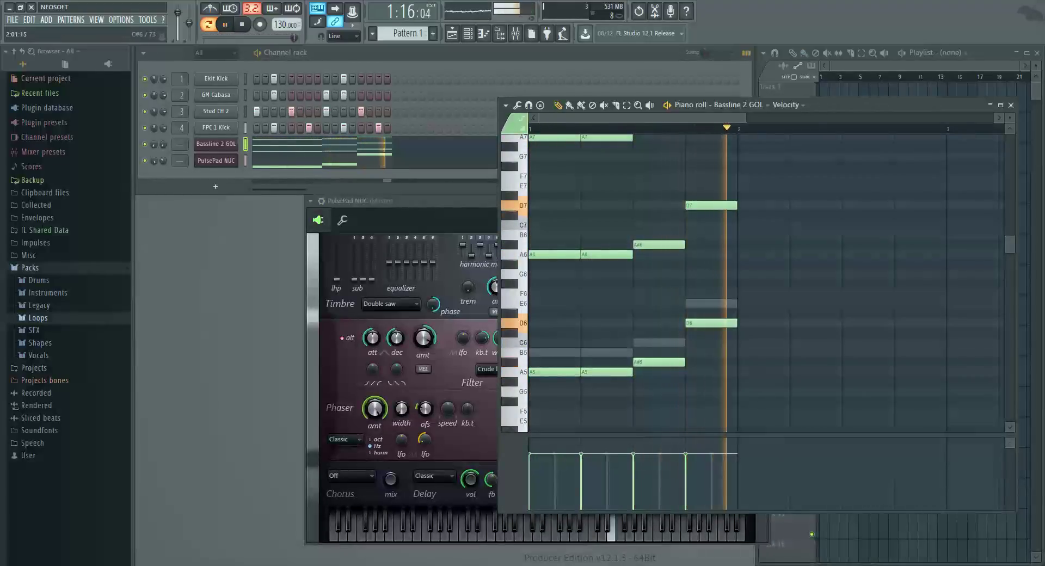
{"action": "left_click", "coordinate": [1011, 105]}
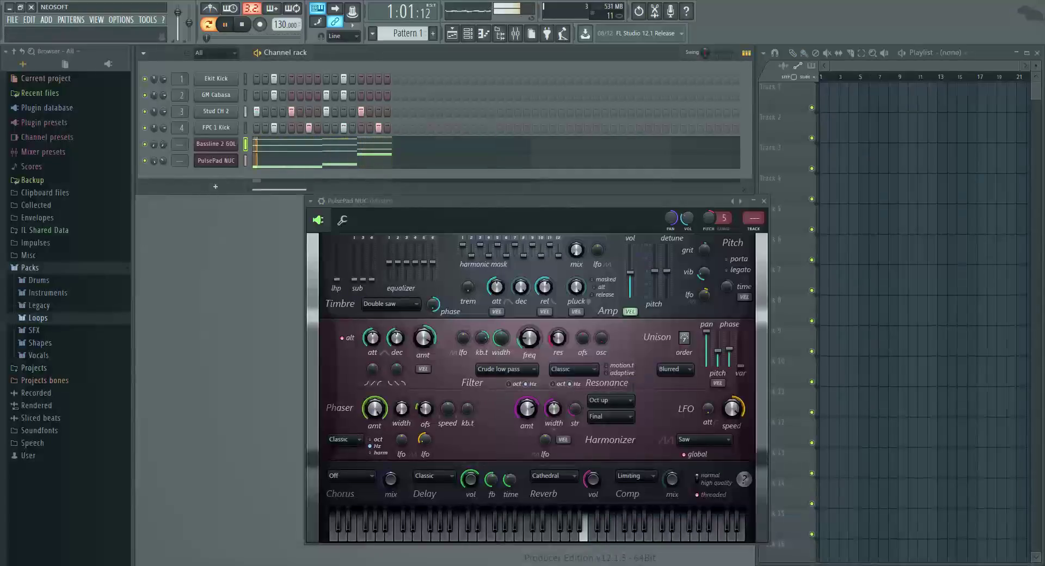